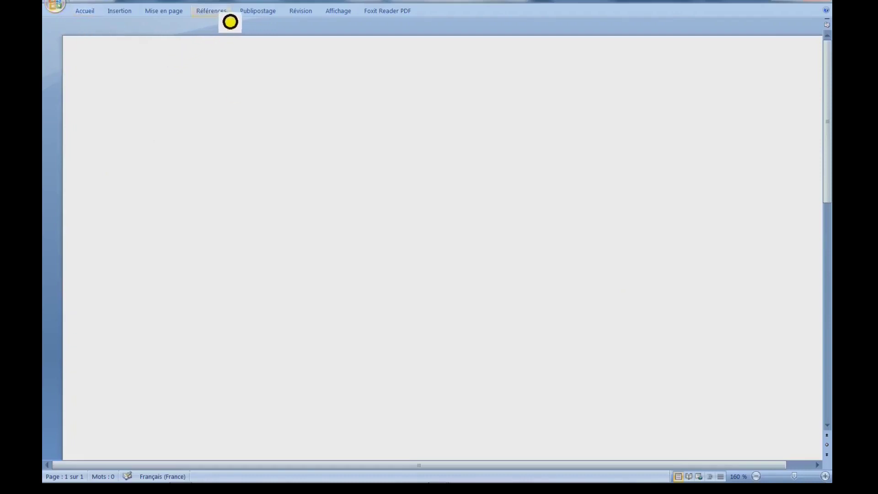
Step: Open the Enveloppes et étiquettes dialog via Publipostage > Étiquettes
left_click(255, 21)
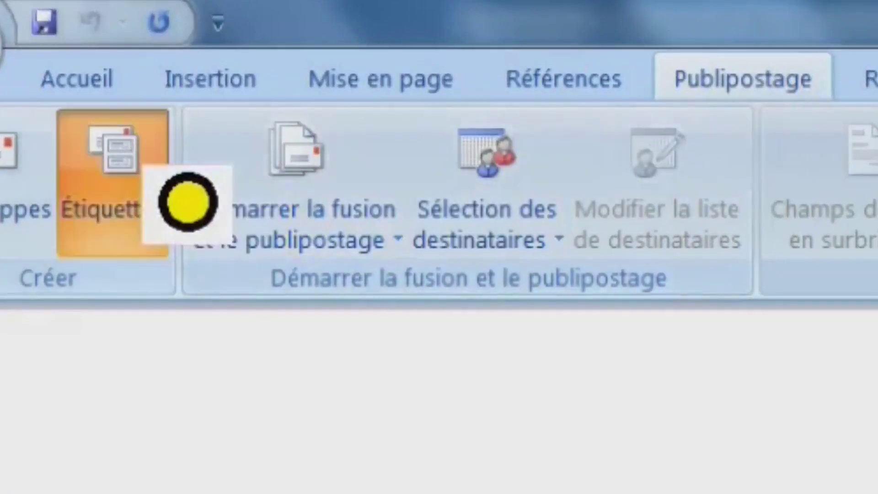
left_click(137, 183)
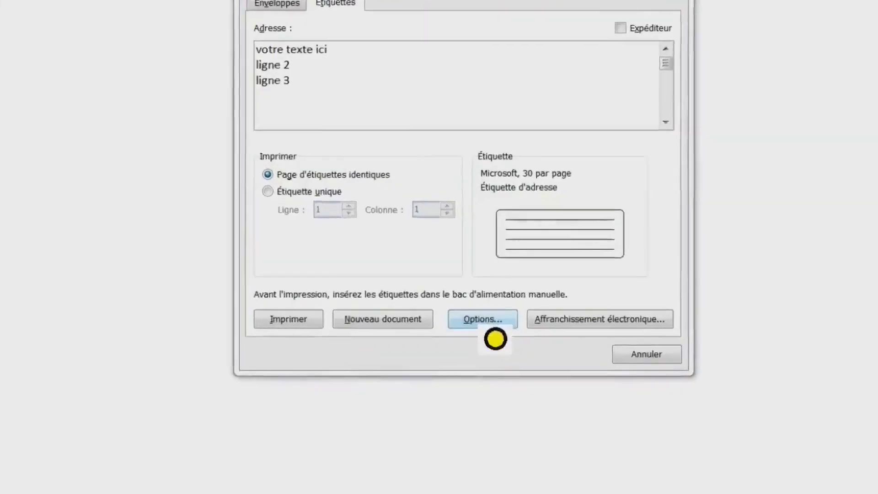
Step: Choose Microsoft's 30 par page address label (2,54 × 6,67 cm) in the label options
left_click(496, 322)
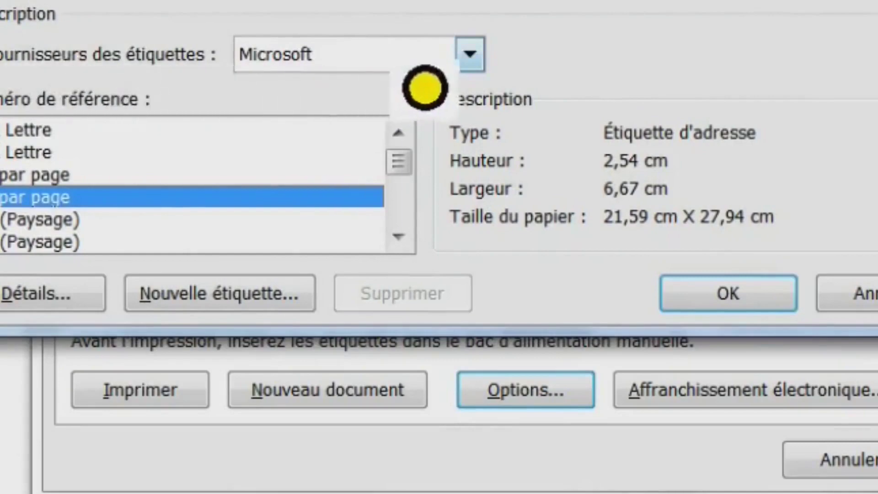
left_click(424, 69)
left_click(424, 88)
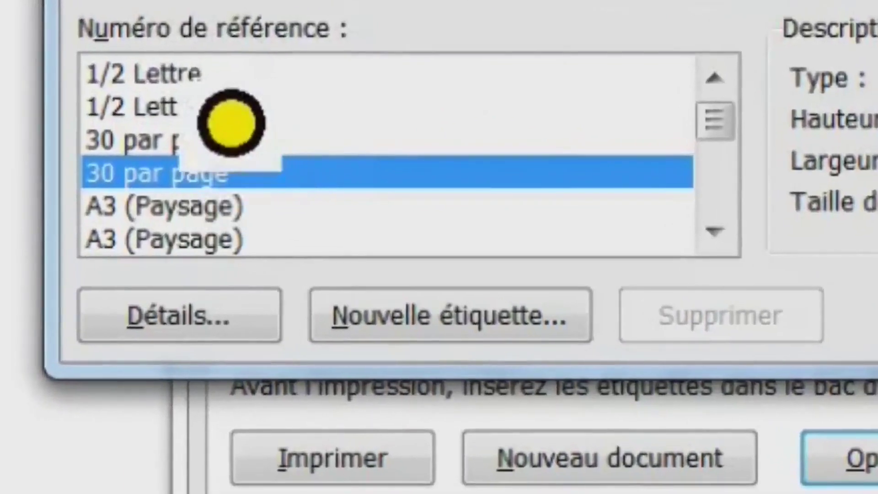
key("Home")
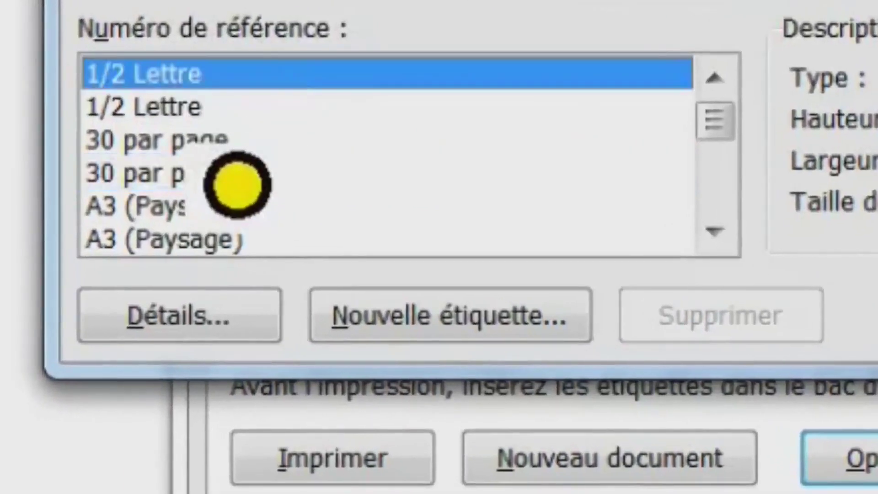
key("Down")
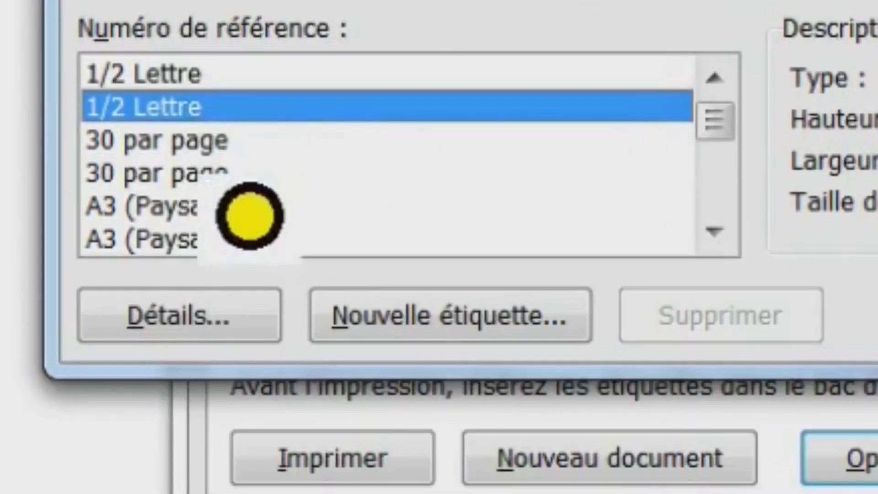
key("Down")
key("Down")
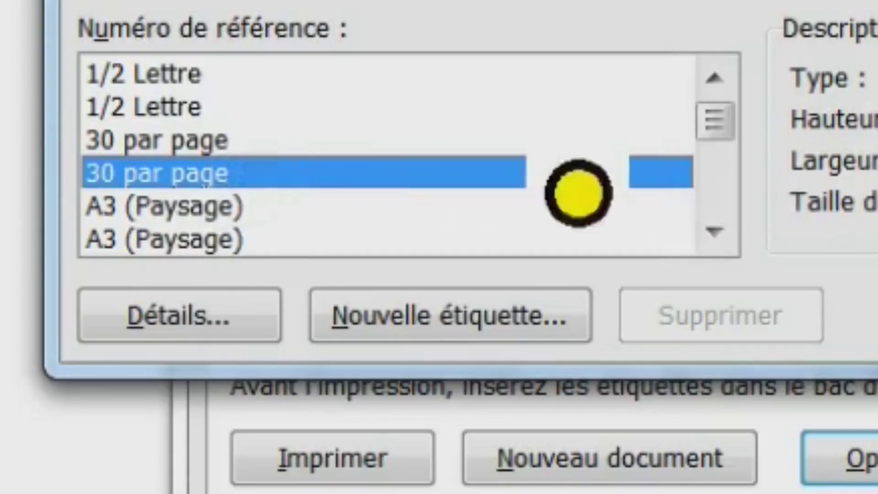
left_click(259, 142)
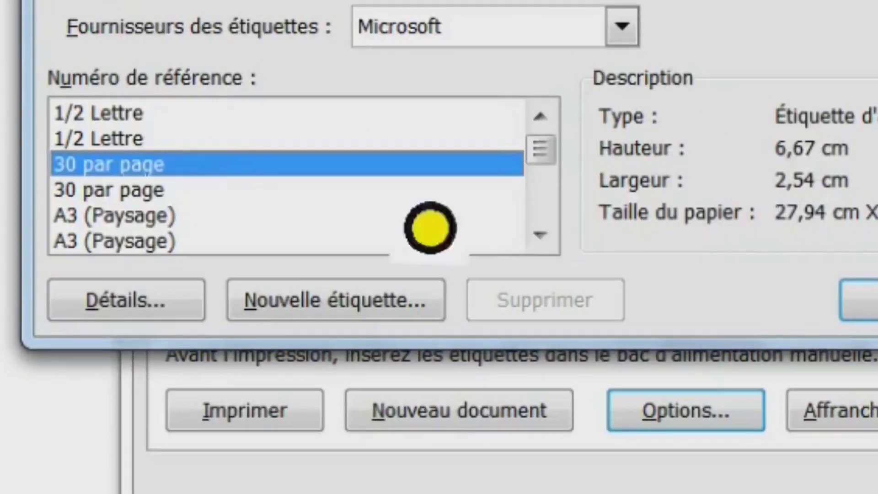
left_click(171, 199)
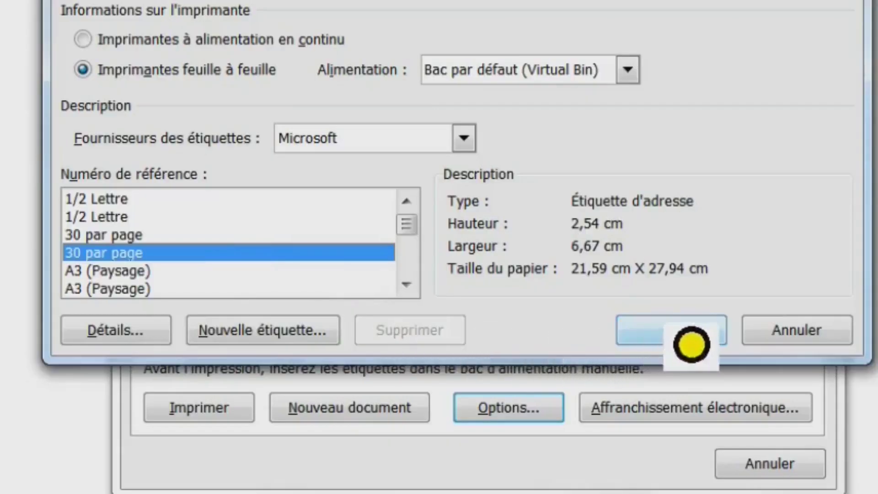
left_click(692, 345)
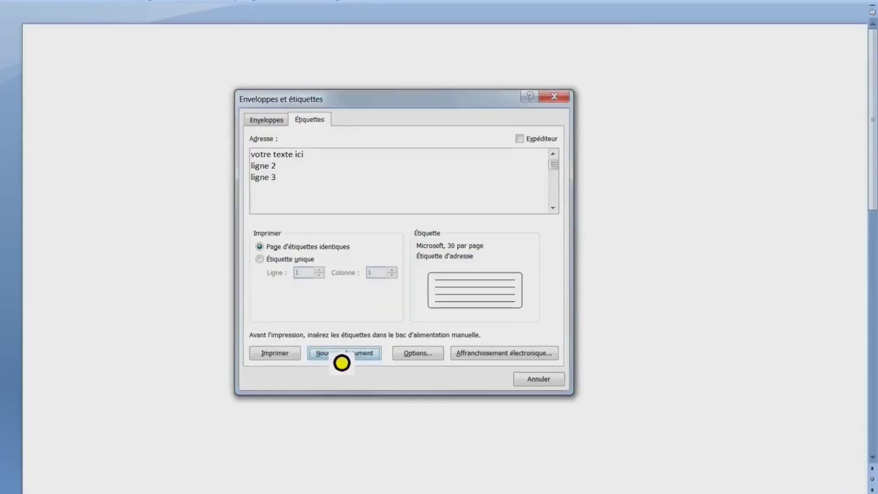
Step: Generate the 30-label sheet as a new document and scroll through it
left_click(432, 319)
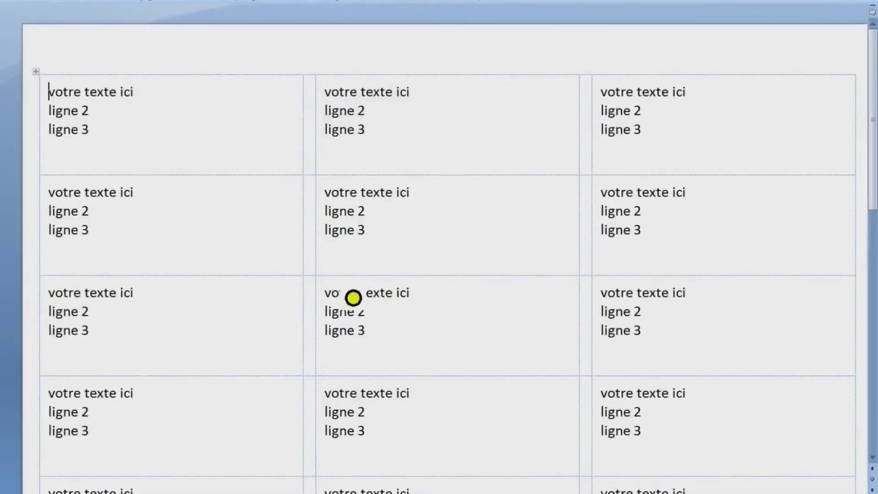
scroll(365, 280, "down", 1)
scroll(365, 279, "down", 1)
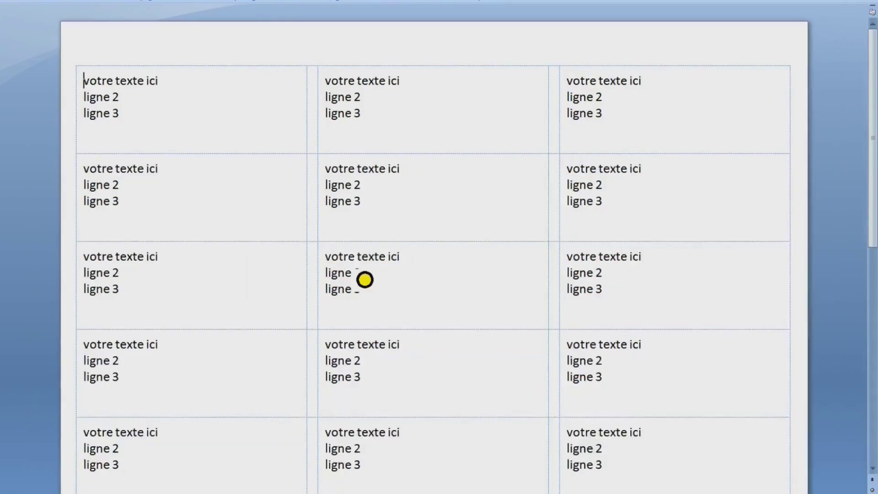
scroll(364, 280, "down", 1)
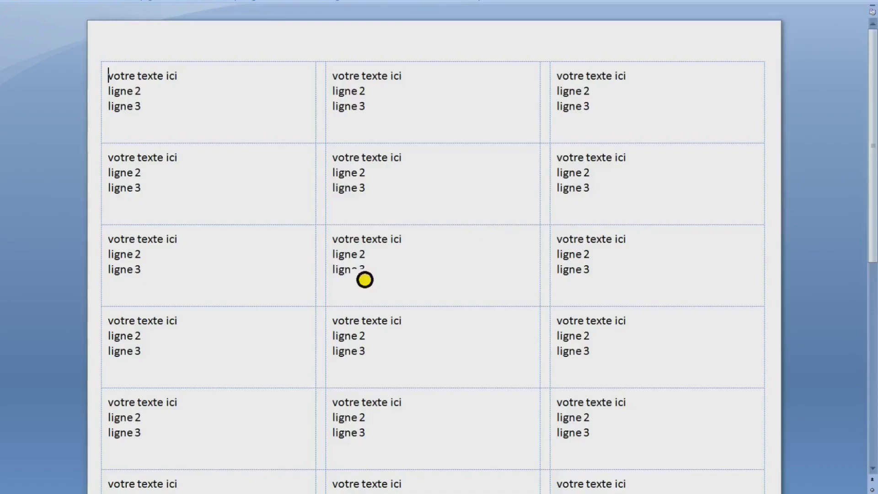
scroll(364, 279, "down", 1)
scroll(365, 279, "down", 1)
scroll(364, 279, "down", 1)
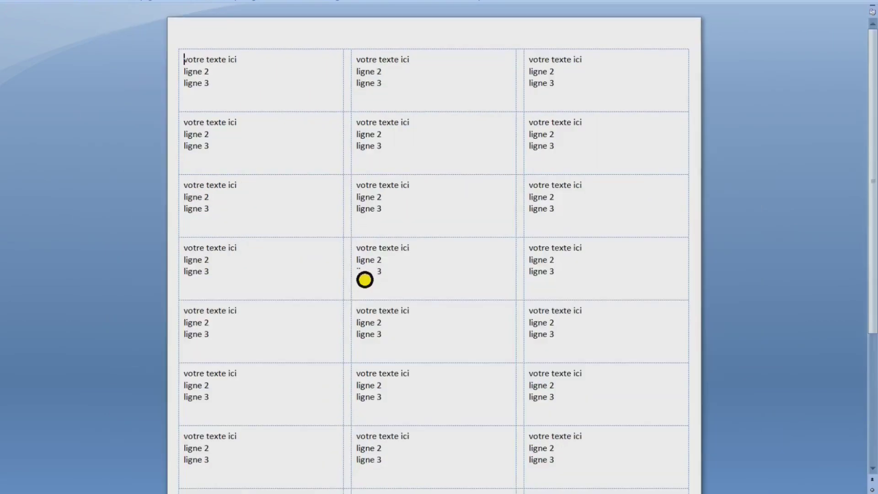
scroll(365, 279, "down", 1)
scroll(364, 280, "down", 1)
scroll(364, 280, "down", 1)
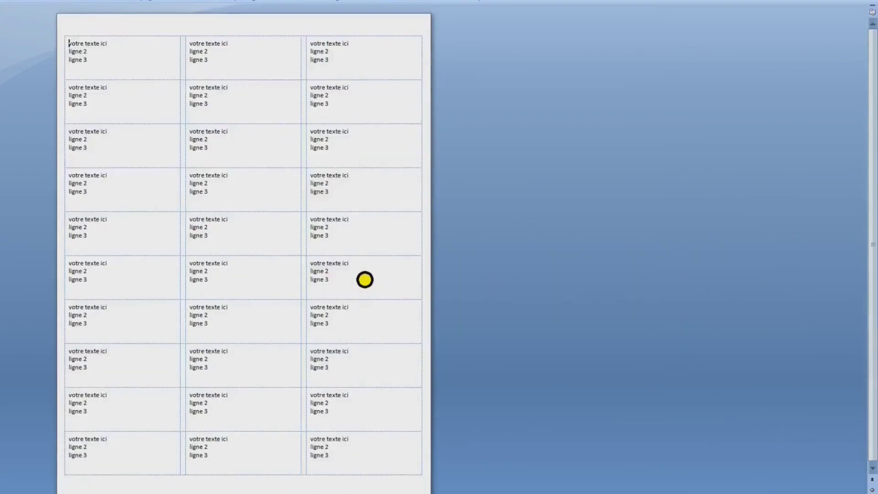
scroll(364, 279, "up", 1)
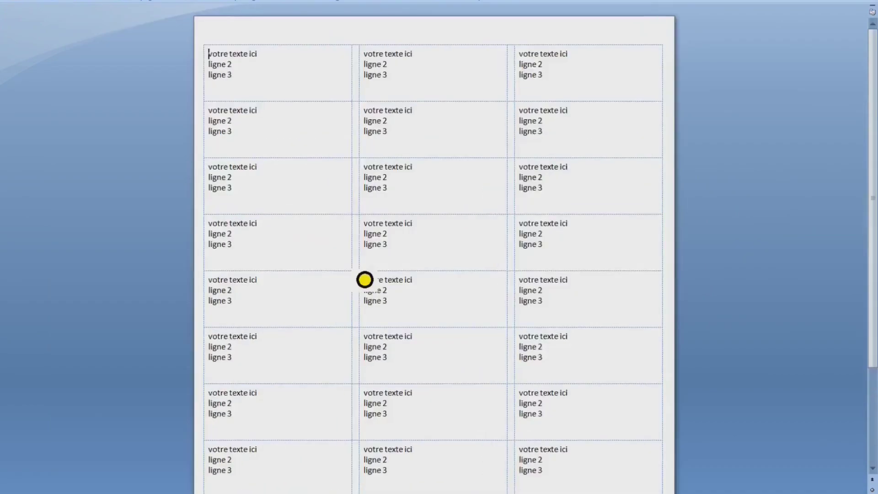
scroll(364, 280, "up", 1)
scroll(364, 280, "up", 1)
scroll(364, 279, "up", 1)
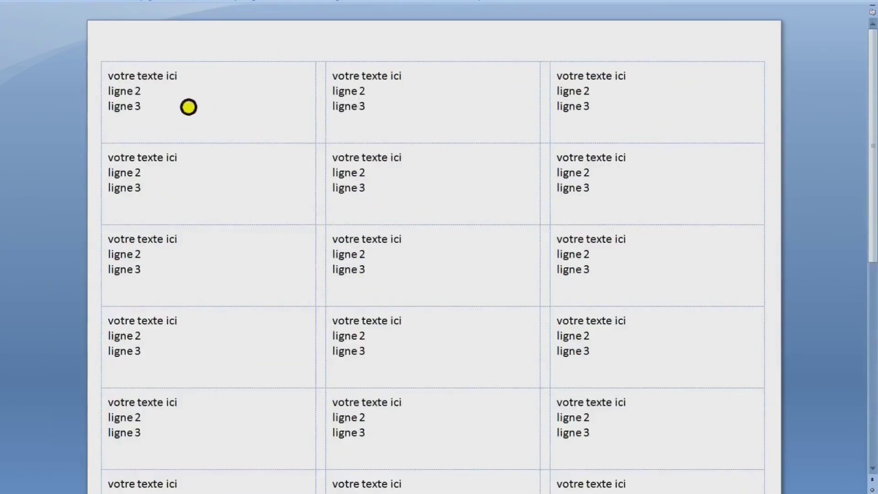
scroll(202, 124, "up", 1)
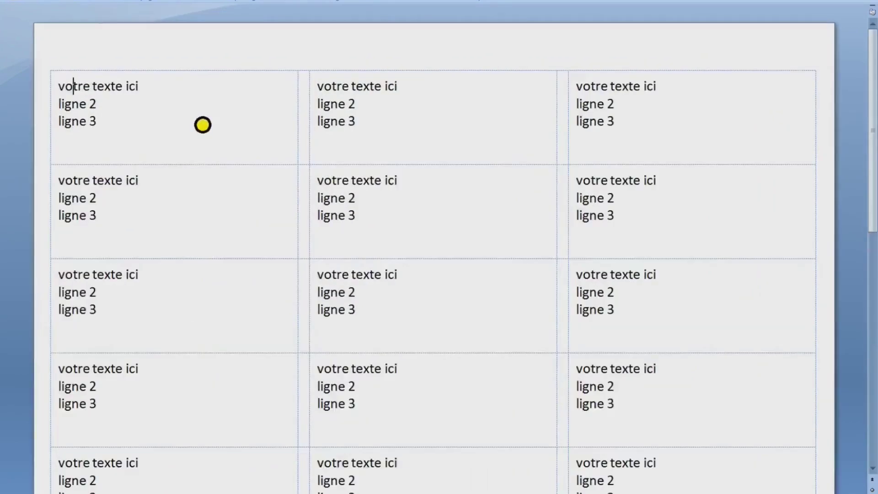
scroll(202, 123, "up", 1)
Step: Apply Toutes les bordures to the first label cell from the table's Bordures menu
left_click(47, 78)
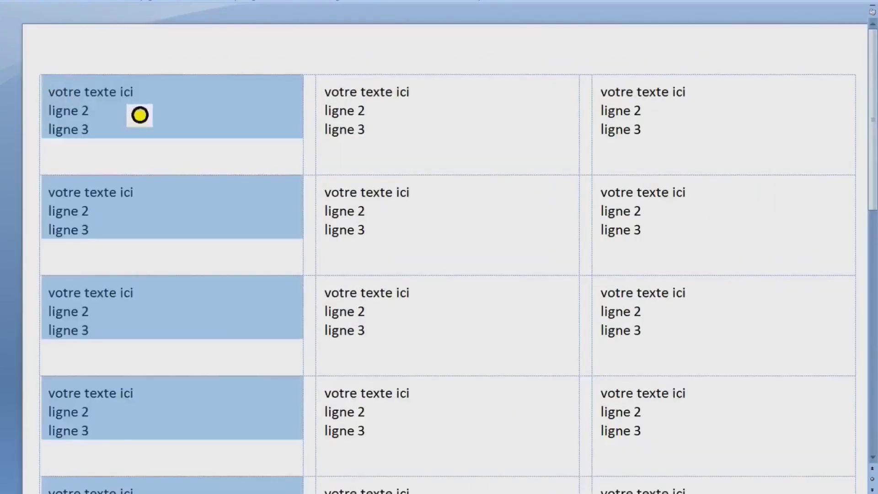
left_click(142, 113)
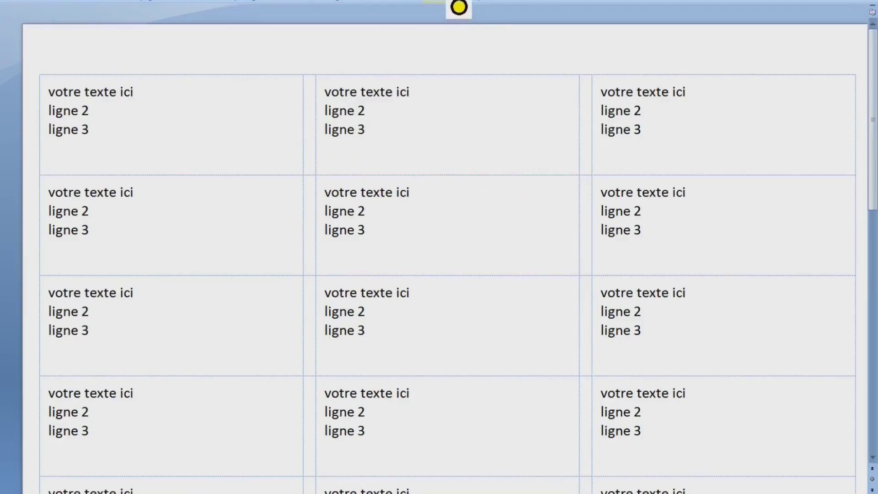
left_click(458, 7)
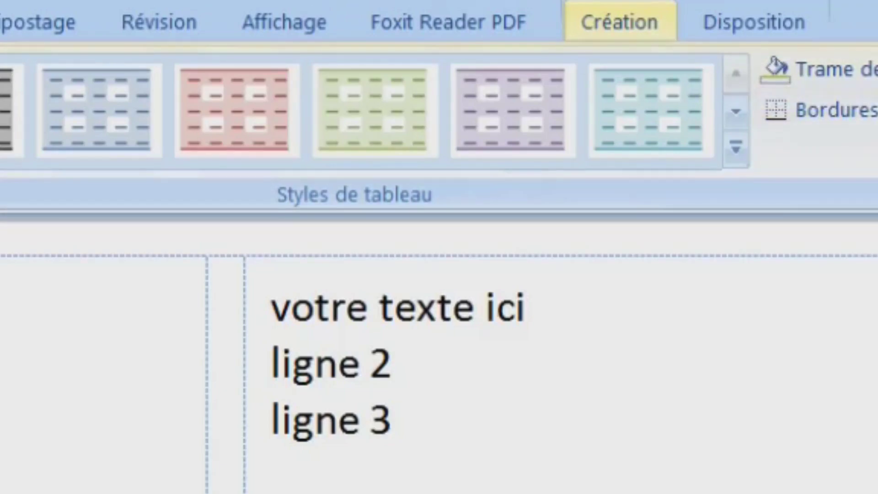
left_click(837, 110)
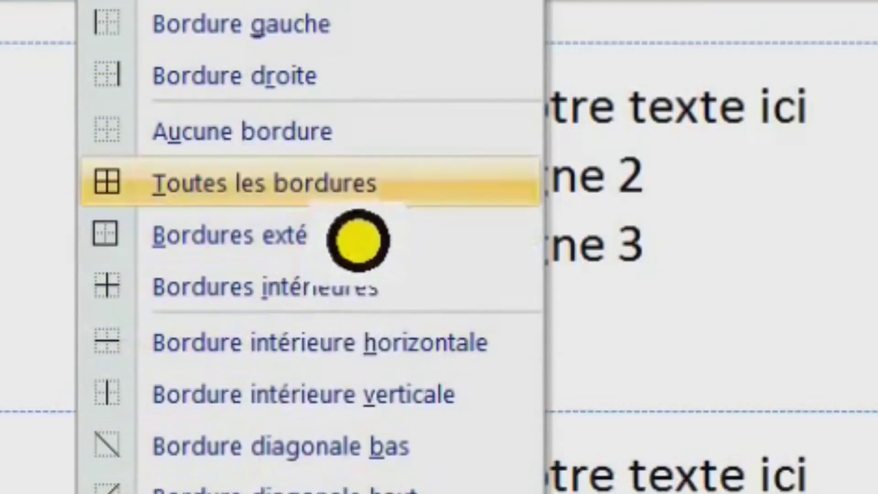
left_click(257, 220)
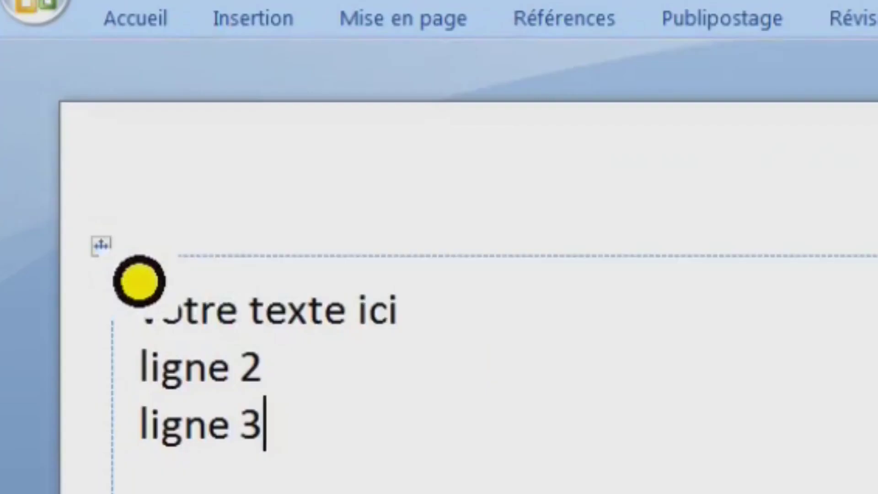
left_click(139, 280)
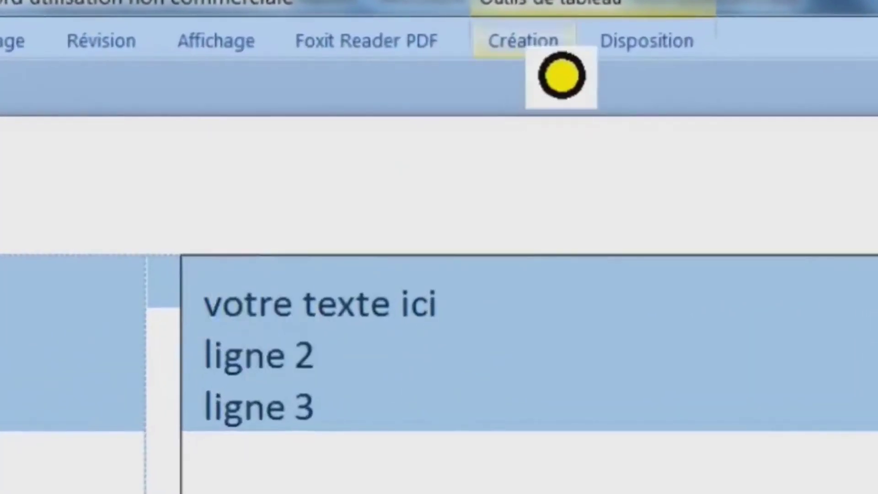
Step: In Borders and Shading, pick a red border colour with 2 ¼ pt width
left_click(561, 52)
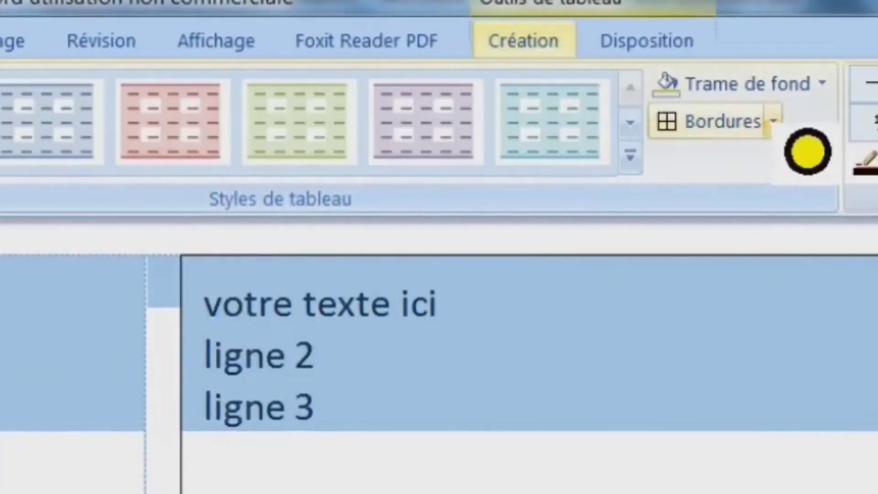
left_click(773, 121)
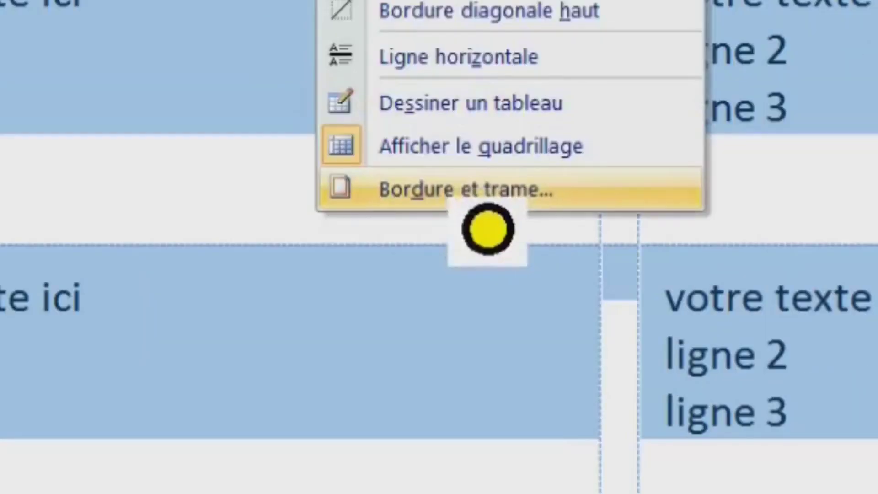
left_click(488, 202)
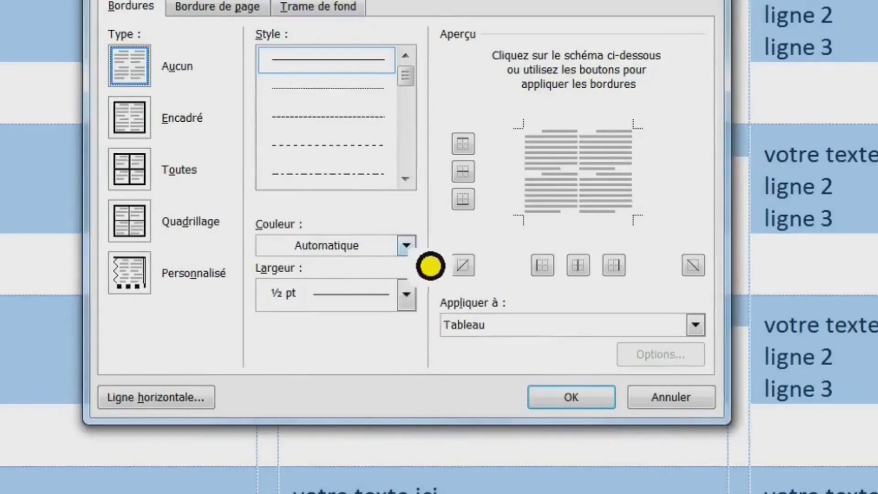
left_click(407, 247)
left_click(285, 430)
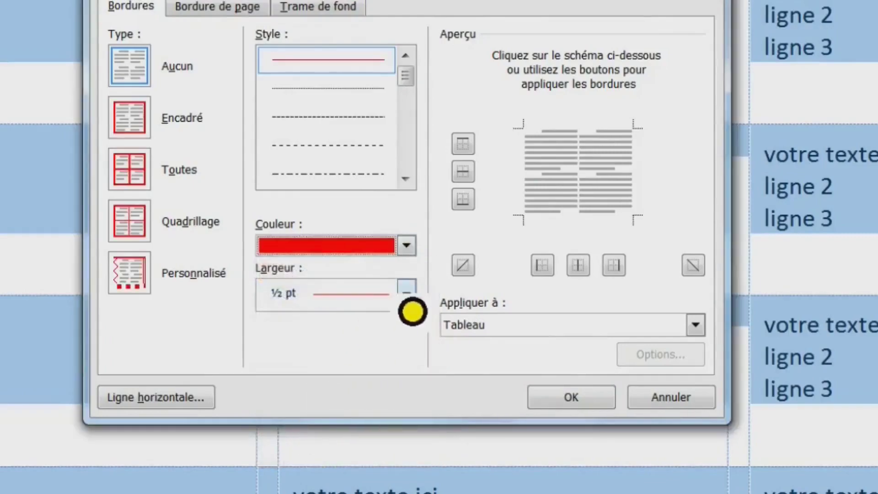
left_click(409, 306)
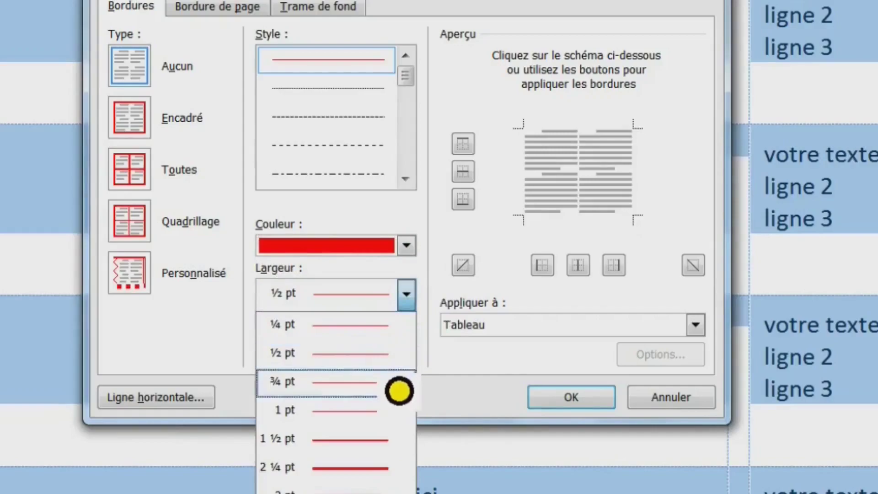
left_click(366, 480)
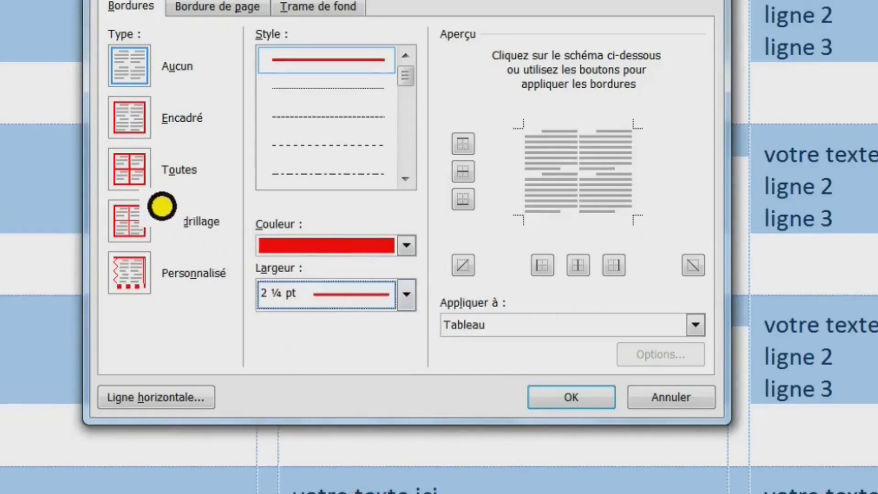
Step: Apply these borders to all outer and inner edges of the whole table
left_click(145, 188)
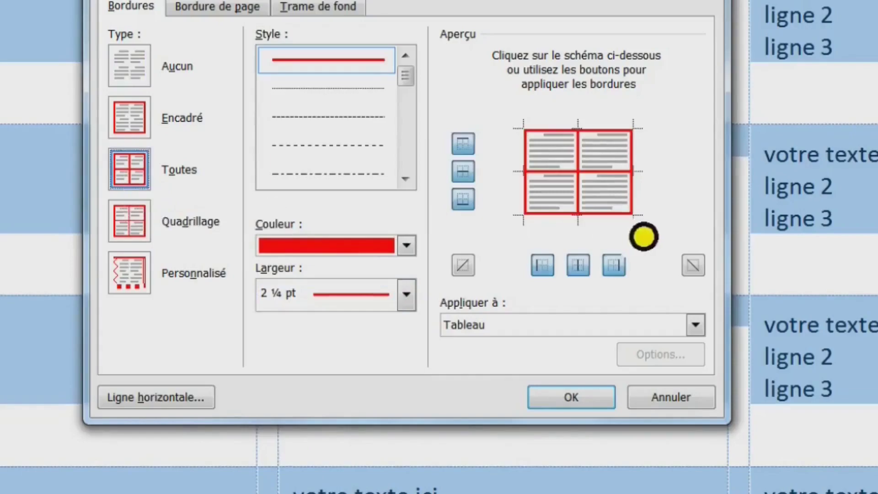
left_click(544, 180)
left_click(553, 183)
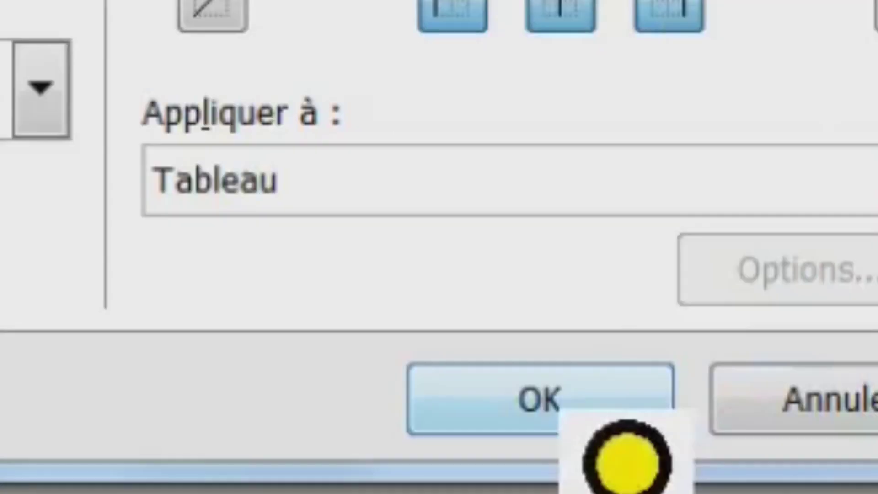
left_click(540, 338)
left_click(458, 226)
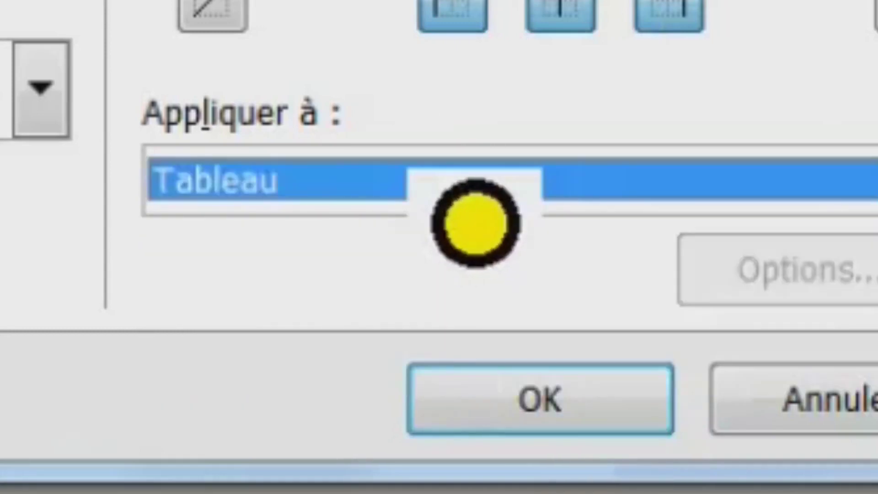
left_click(474, 222)
left_click(475, 223)
left_click(474, 221)
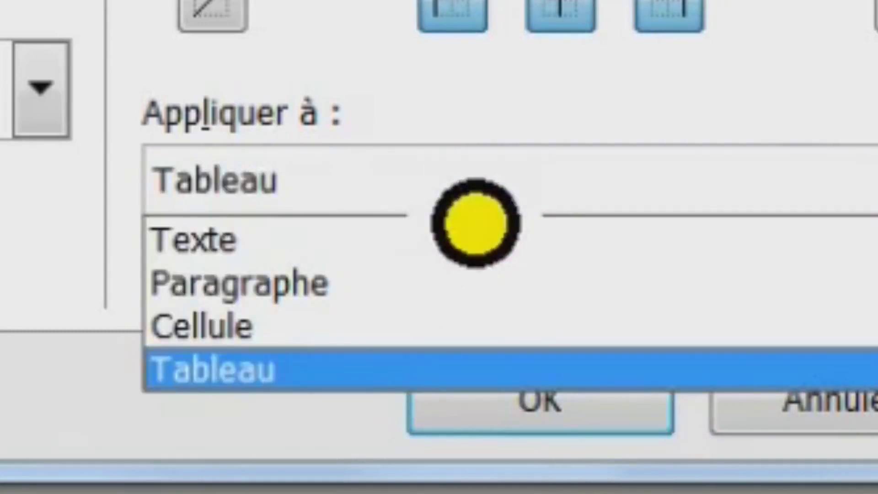
left_click(445, 418)
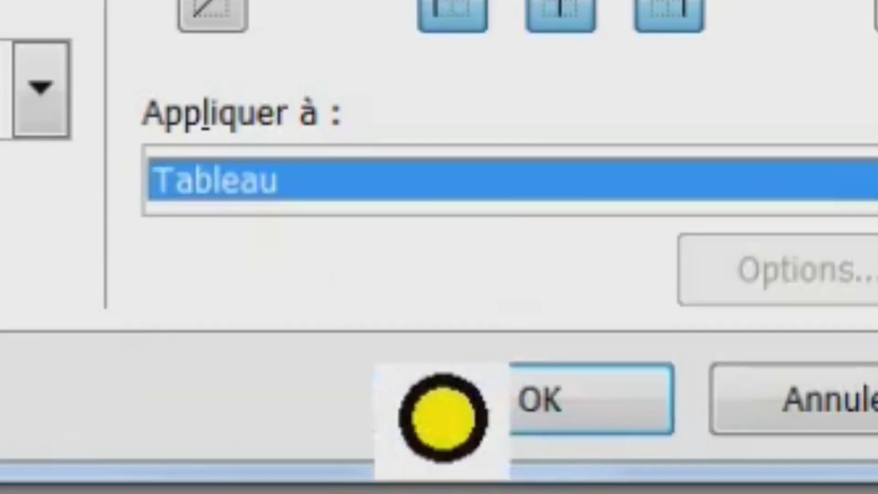
left_click(598, 452)
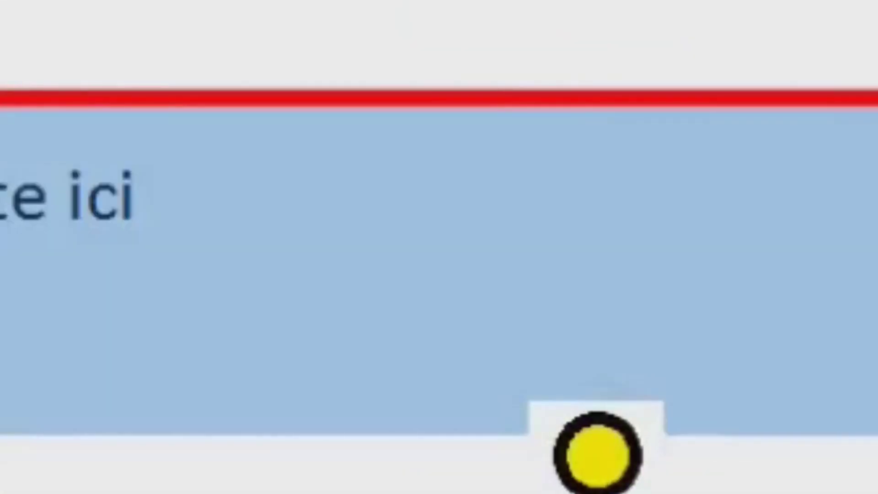
left_click(411, 233)
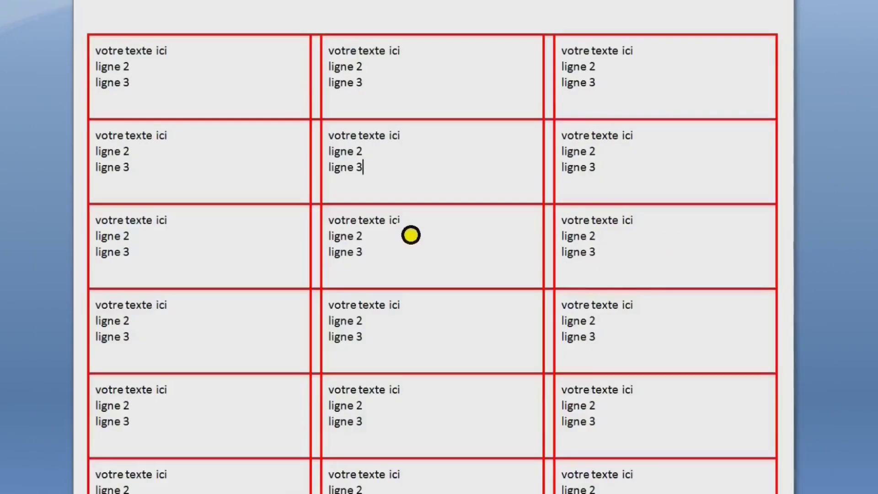
scroll(410, 235, "down", 5)
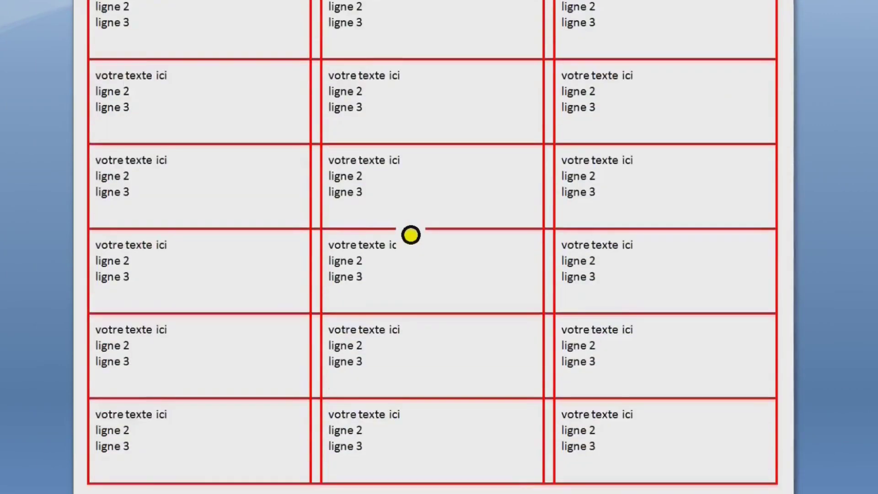
scroll(410, 235, "up", 5)
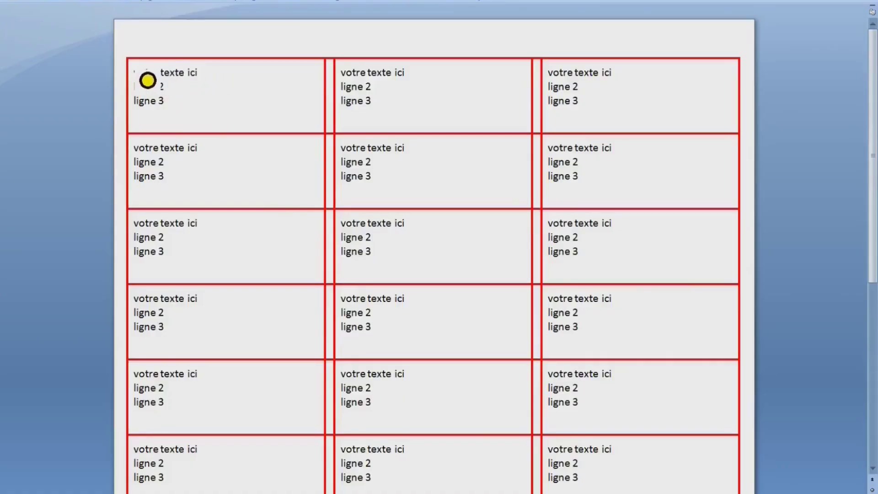
left_click_drag(148, 81, 208, 78)
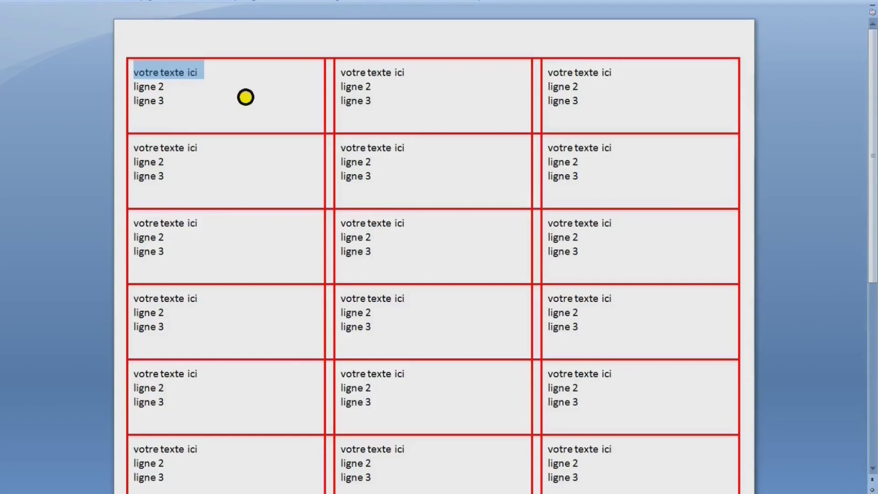
Step: Replace all 30 occurrences of 'votre texte ici' with 'ligne1'
key("ctrl+h")
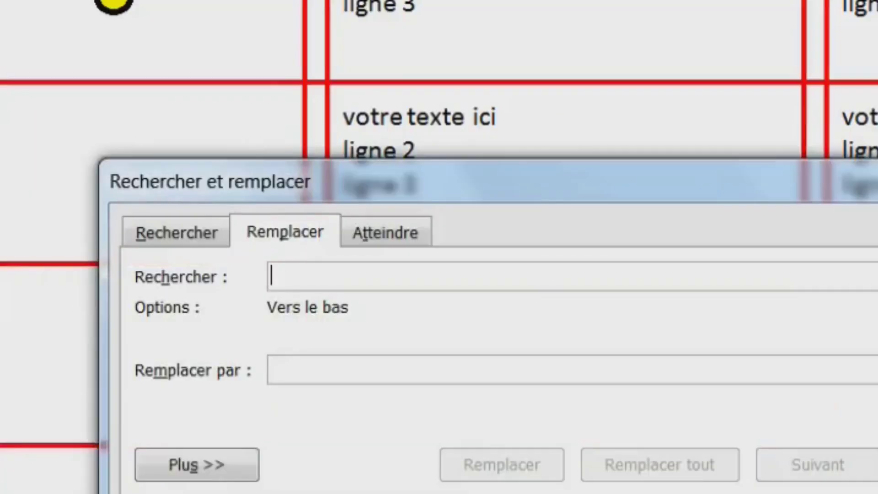
mouse_move(466, 208)
left_mouse_down()
mouse_move(405, 198)
mouse_move(415, 8)
left_mouse_up()
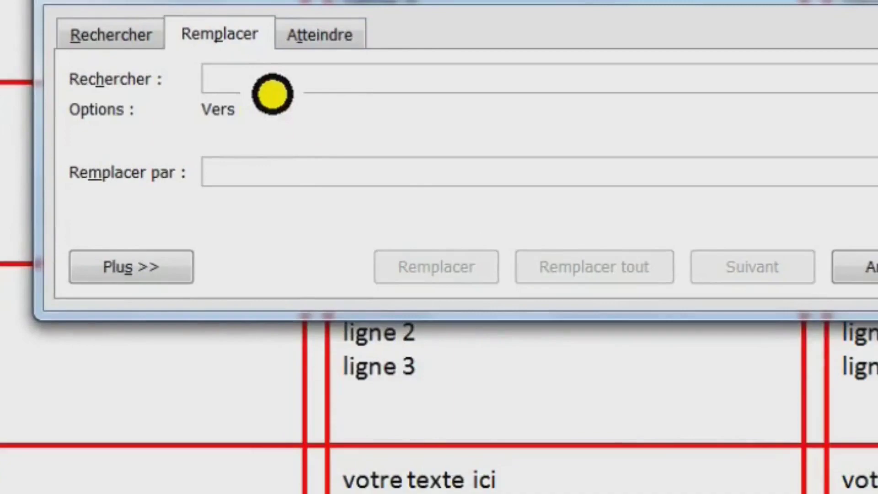
left_click(272, 92)
type("votre")
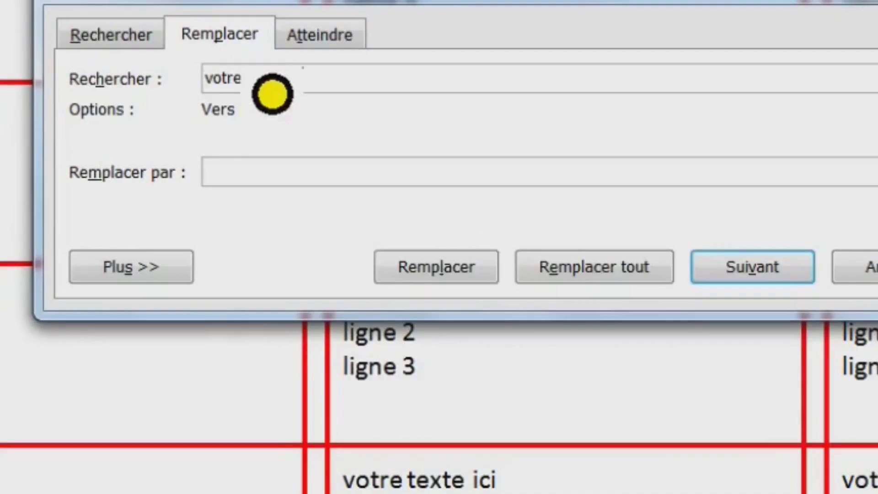
type(" texte ici")
left_click(379, 189)
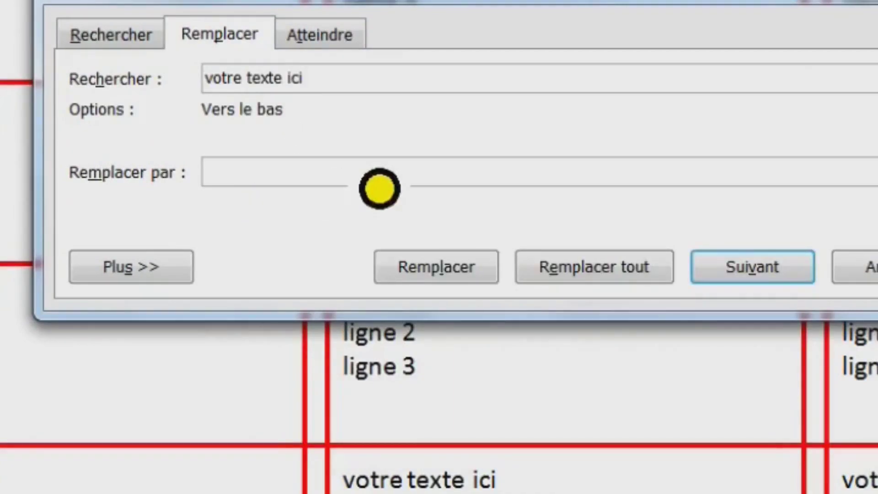
type("li")
type("gne")
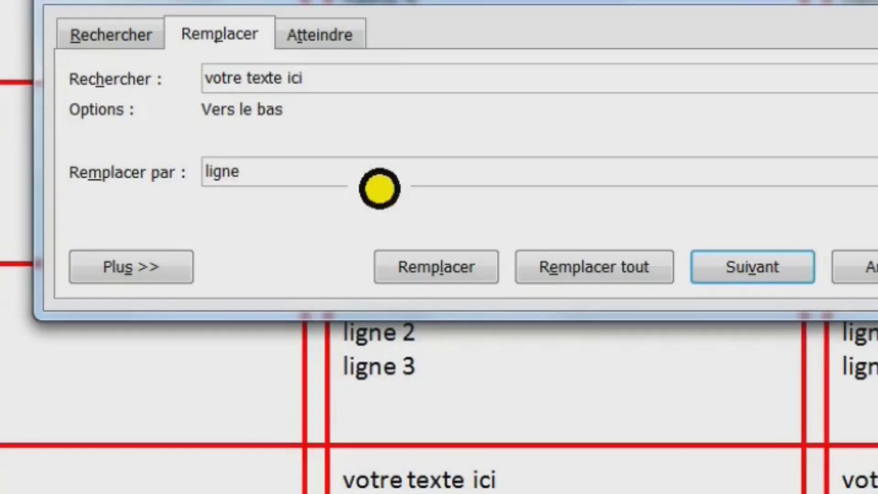
type("1")
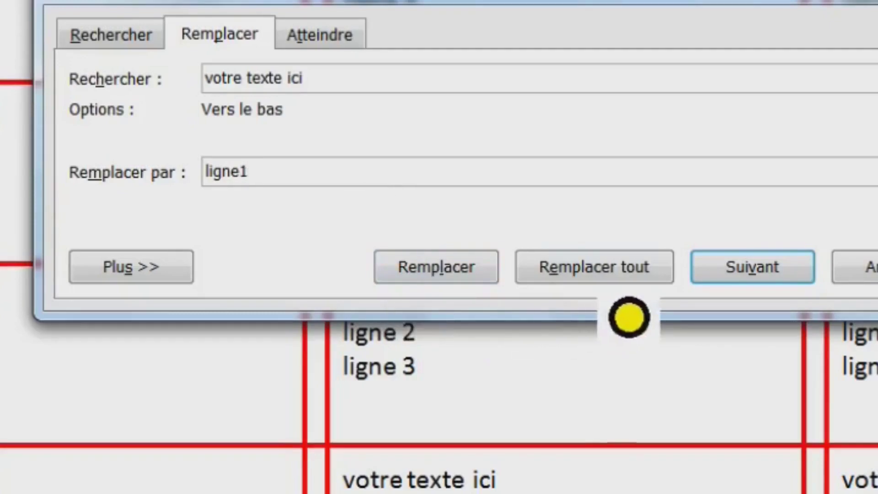
left_click(615, 300)
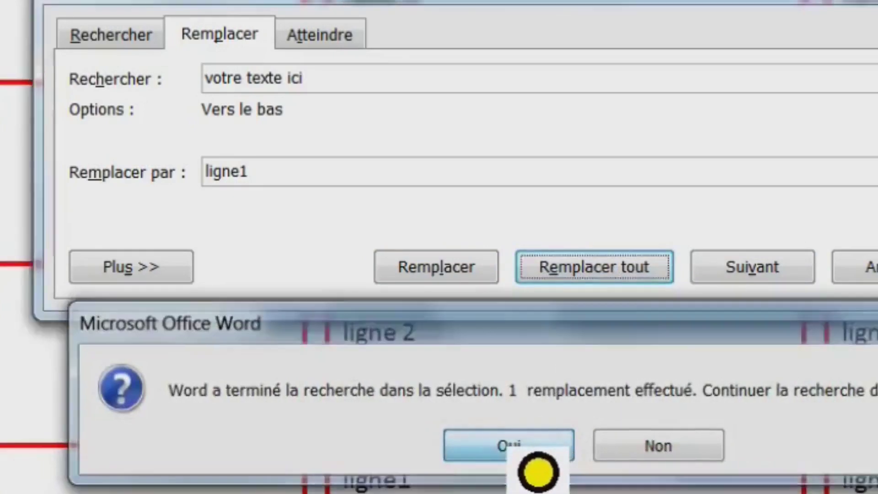
left_click(536, 464)
left_click(853, 315)
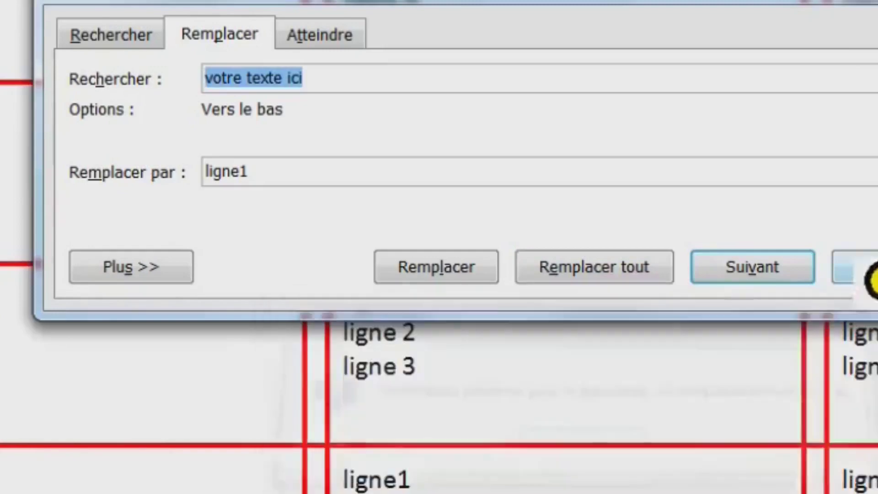
key("Escape")
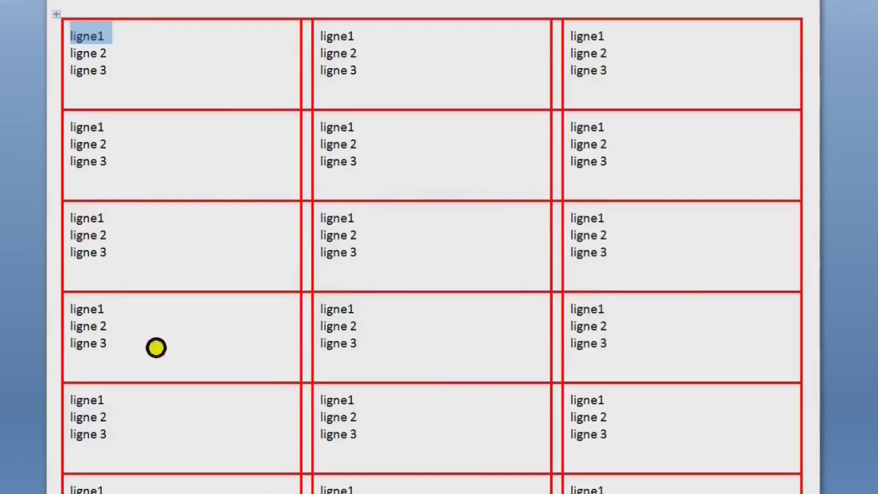
Step: Replace every 'ligne 2' with 'ligne2' in the labels, declining to restart the search
left_click(493, 271)
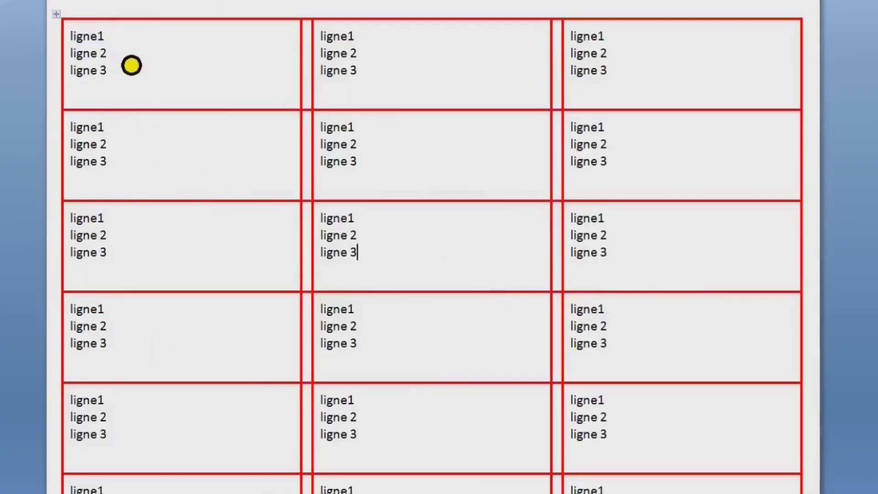
left_click_drag(127, 59, 102, 68)
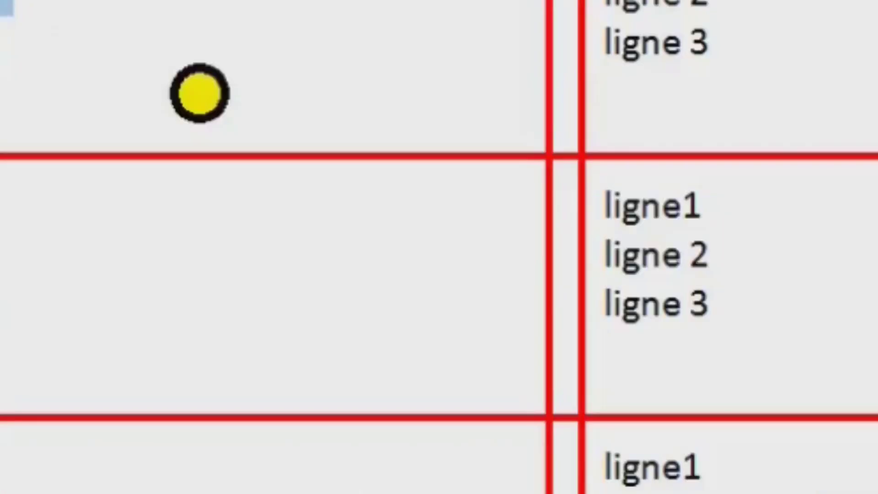
key("ctrl+h")
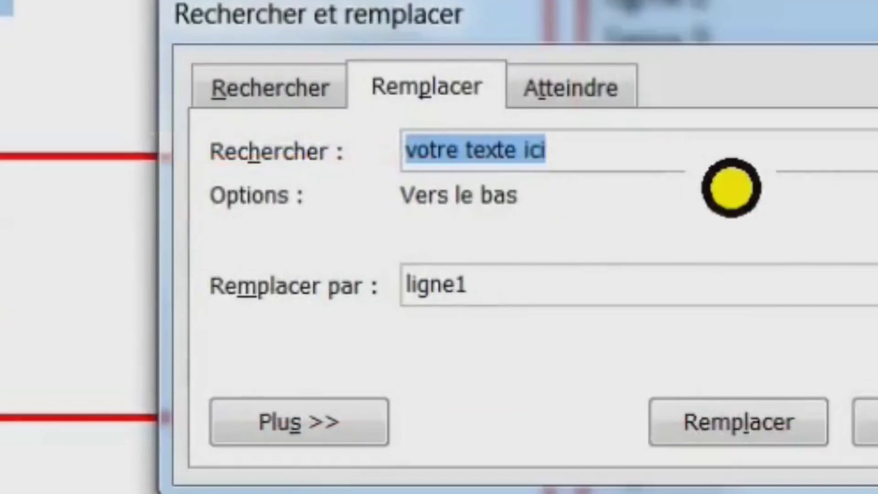
key("BackSpace")
type("ligne 2")
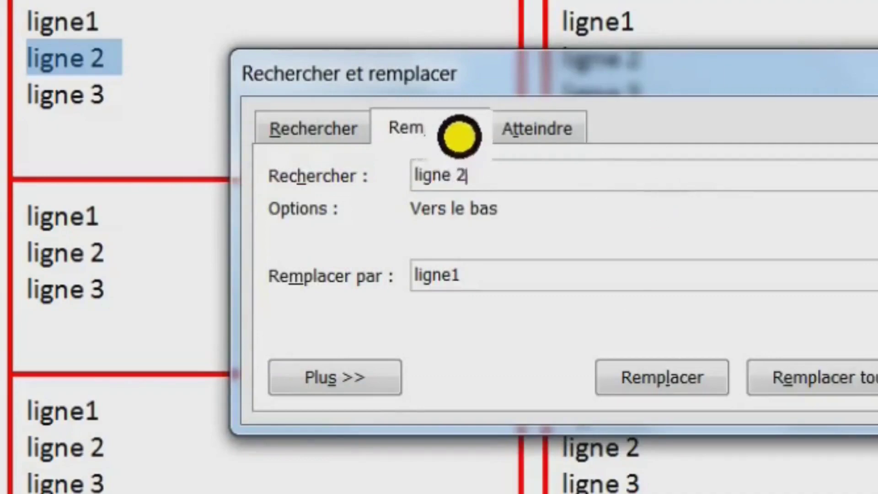
left_click(460, 135)
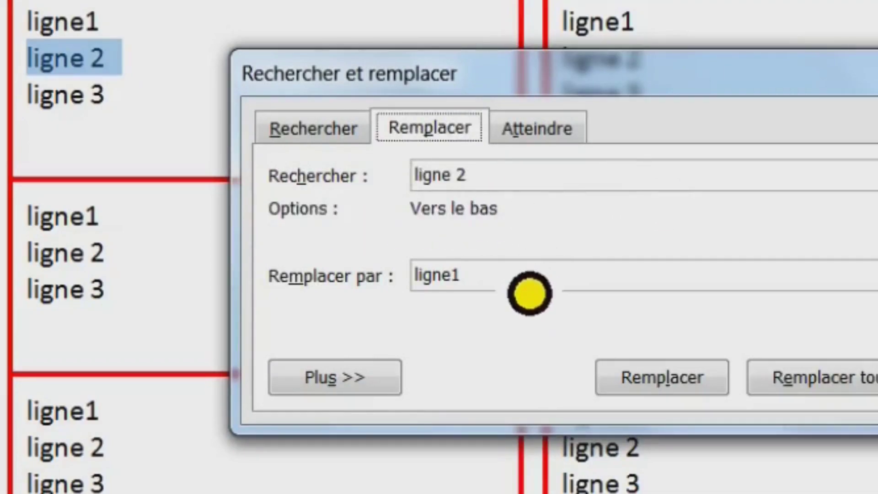
left_click_drag(541, 297, 420, 304)
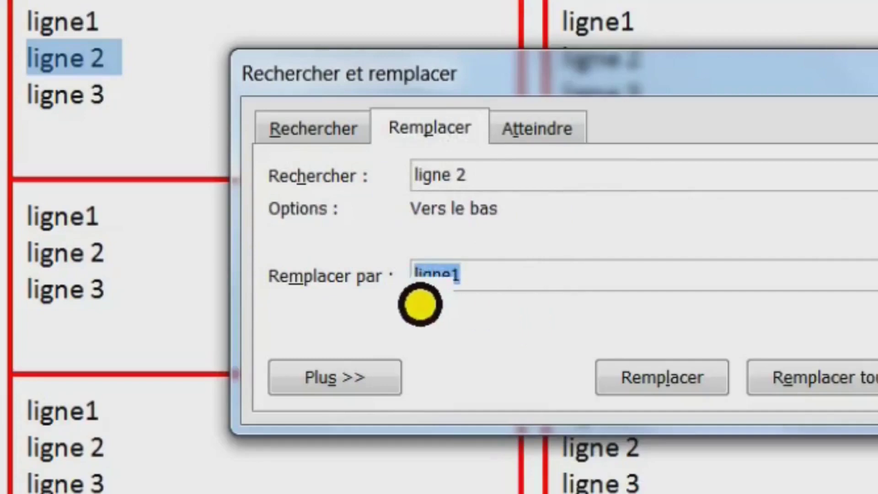
type("ligne 2")
key("BackSpace")
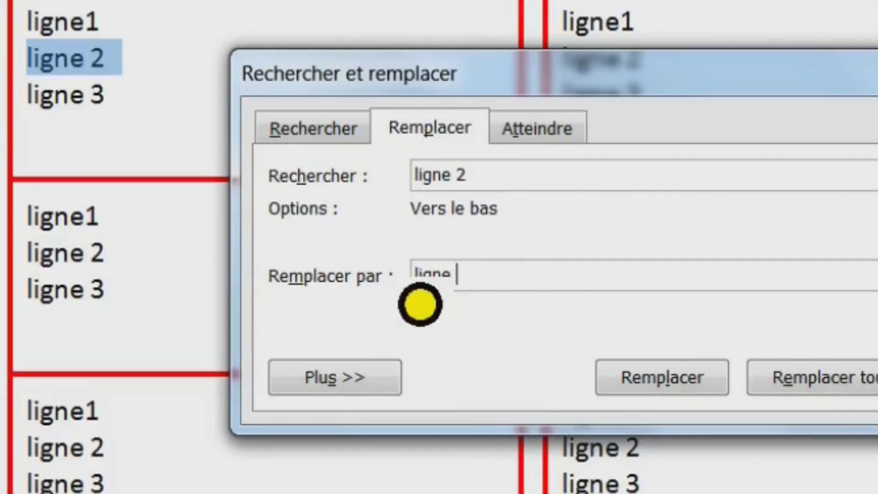
key("BackSpace")
type("2")
left_click(860, 391)
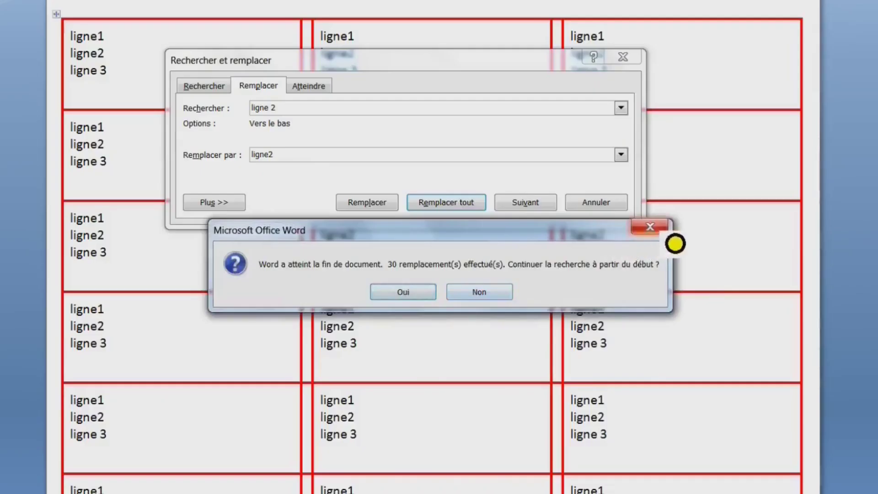
left_click(645, 227)
Step: Replace every 'ligne 3' with 'ligne3' throughout the label sheet
left_click(622, 57)
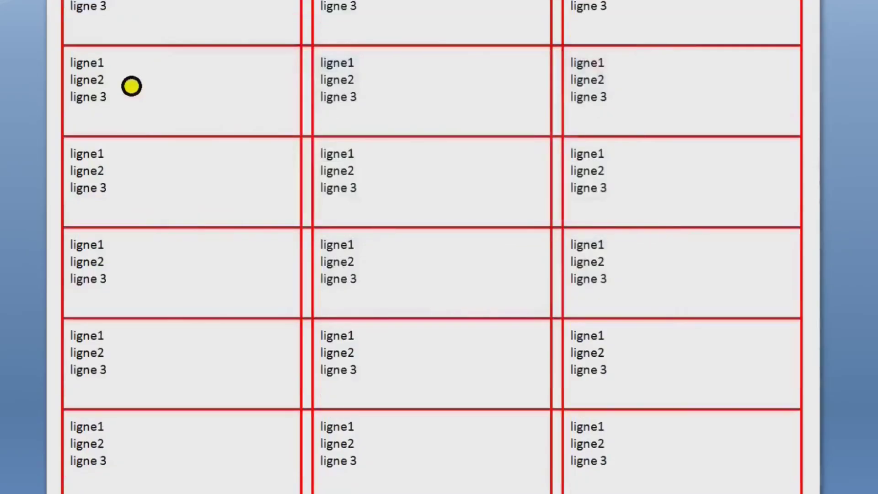
left_click(120, 114)
left_click_drag(131, 102, 87, 110)
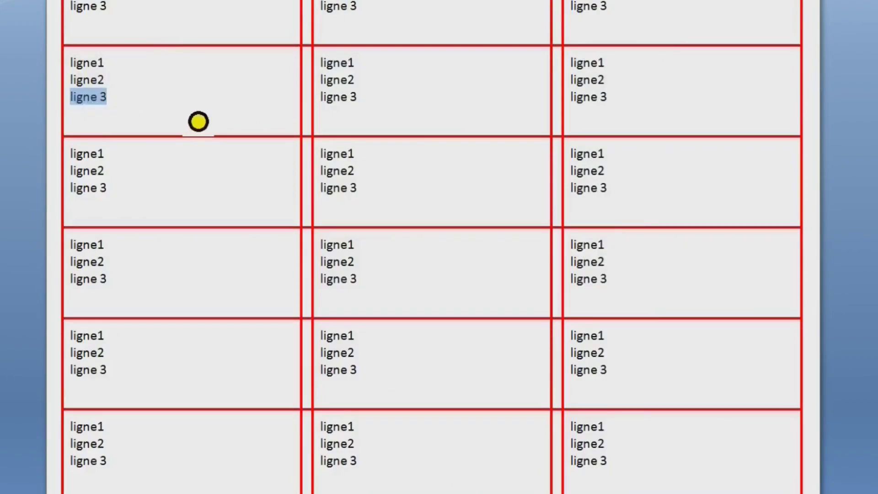
key("ctrl+h")
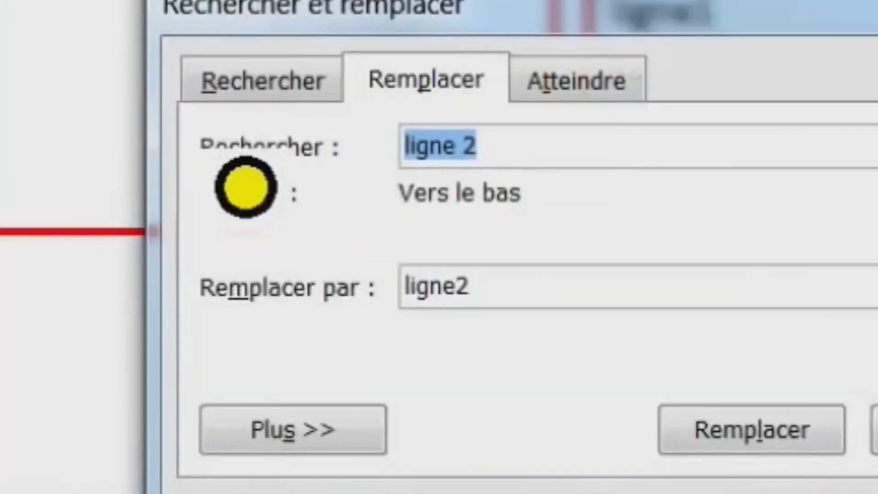
key("BackSpace")
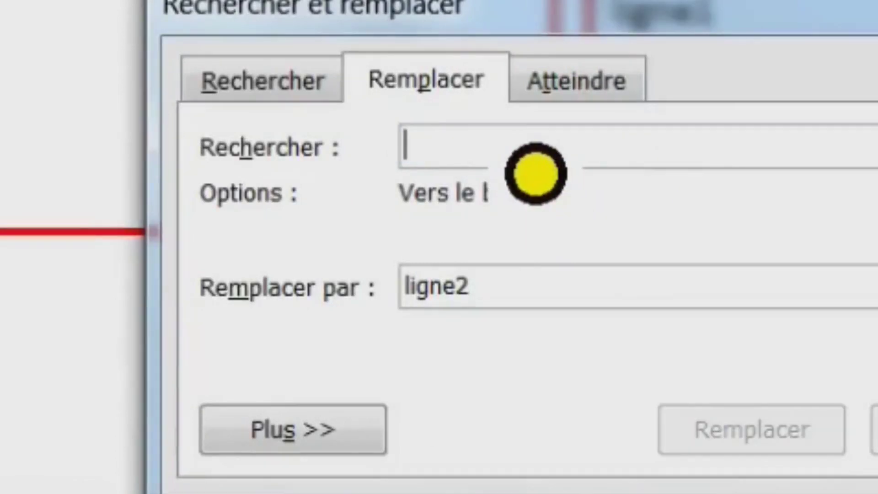
type("ligne 3")
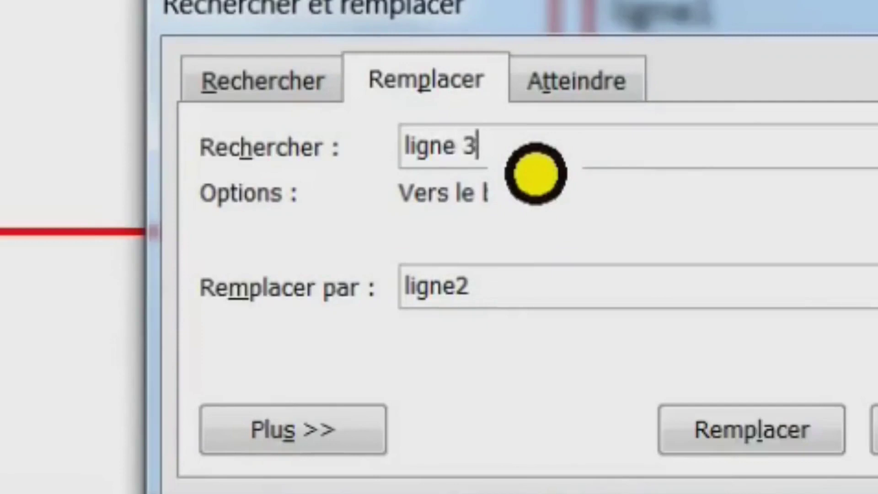
key("Tab")
type("ligne 3")
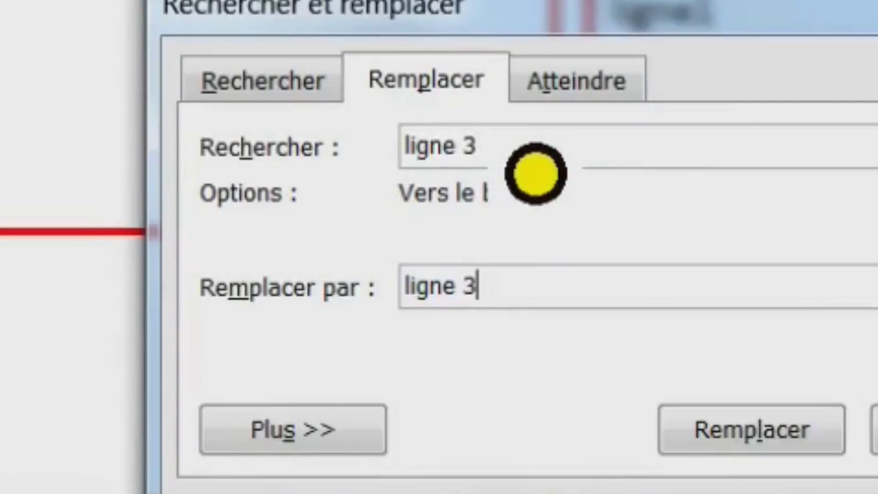
key("BackSpace")
key("BackSpace")
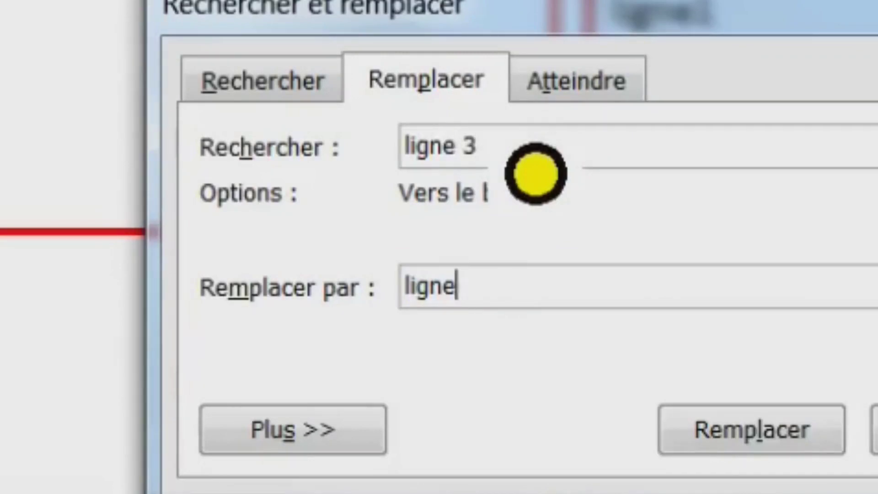
type("3")
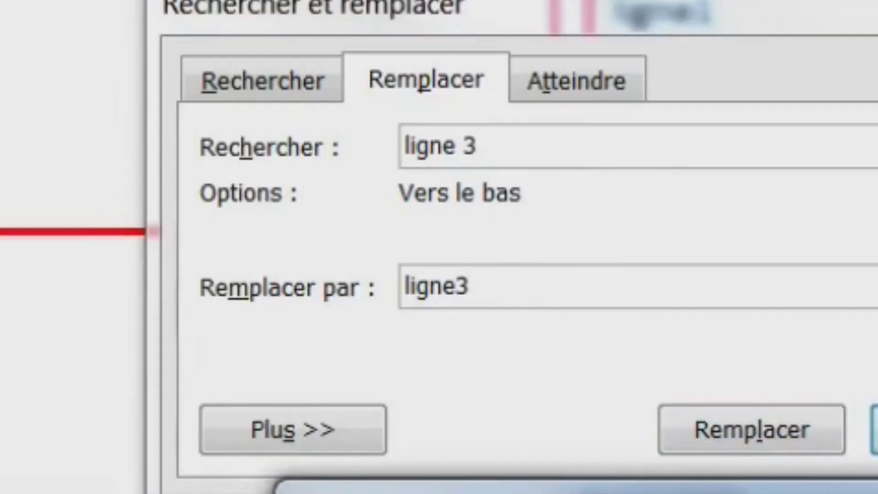
left_click(440, 146)
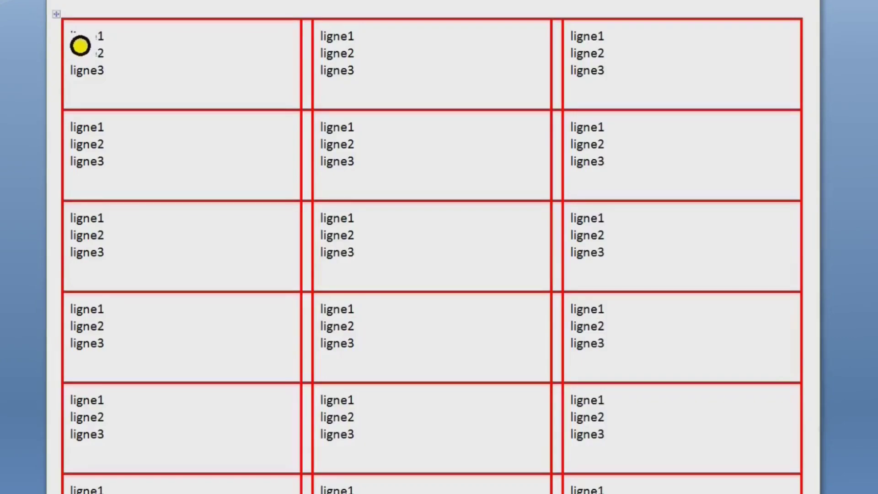
Step: Open Replace with 'ligne1' as the search text and the replacement field cleared
left_click_drag(85, 46, 116, 43)
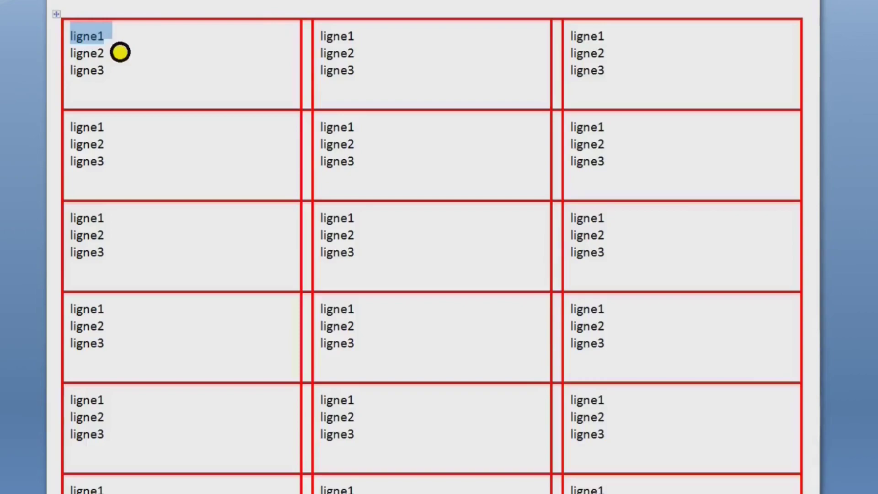
key("ctrl+h")
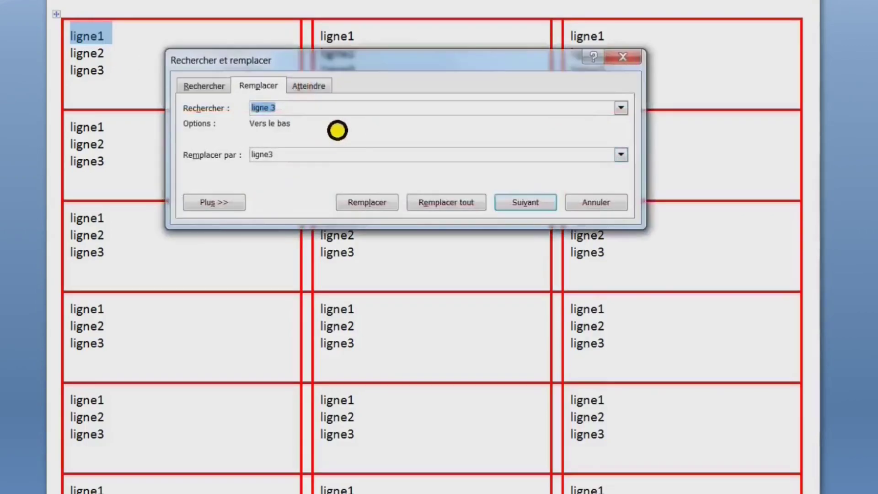
type("ligne1")
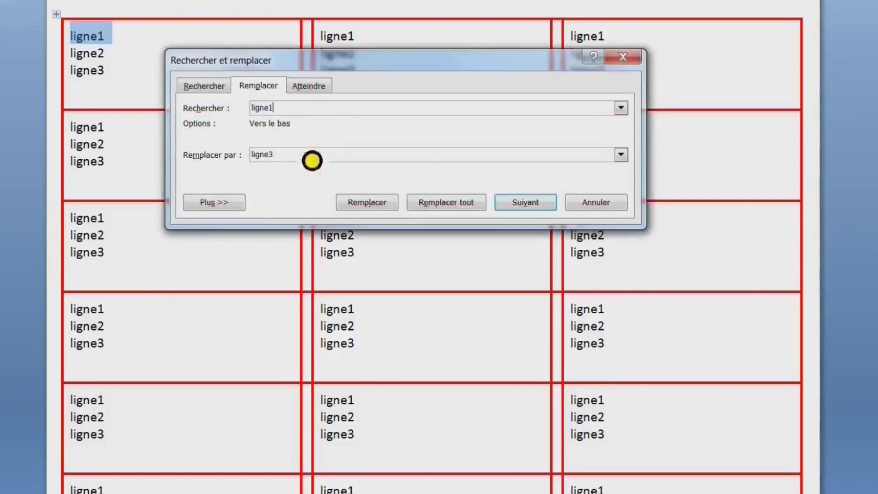
left_click(311, 158)
key("BackSpace")
key("BackSpace")
key("BackSpace")
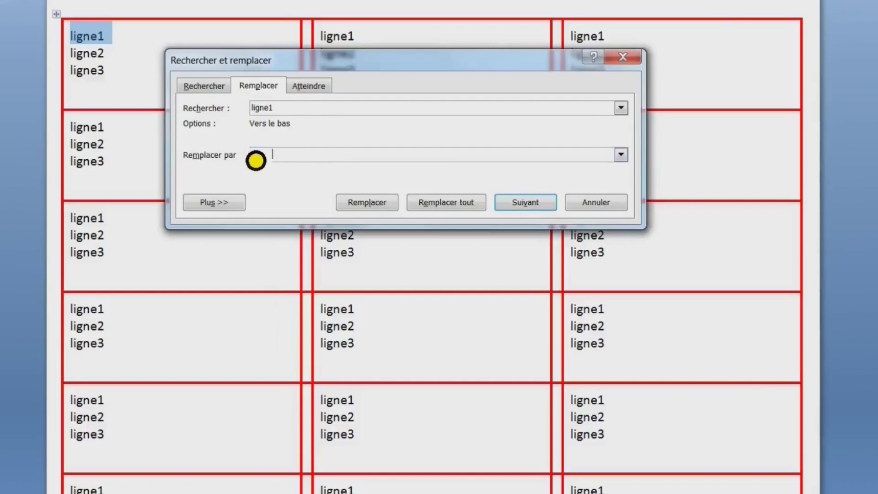
Step: Replace all 30 'ligne1' lines with 'votre texte1', then close the Replace window
type("texte texte1")
key("Home")
type("votre")
left_click(458, 208)
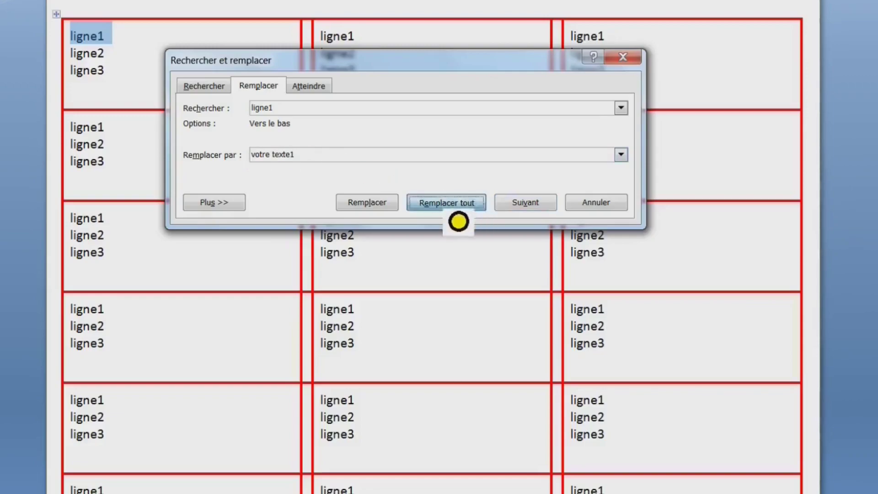
left_click(402, 342)
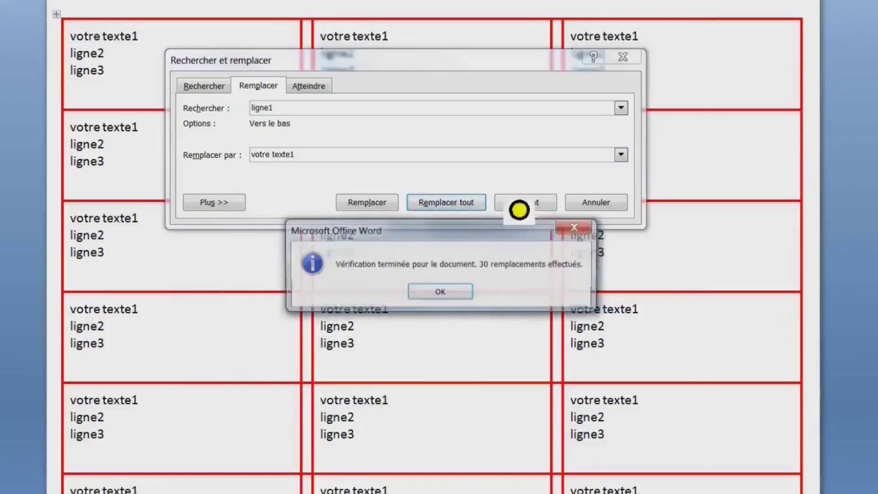
left_click(455, 295)
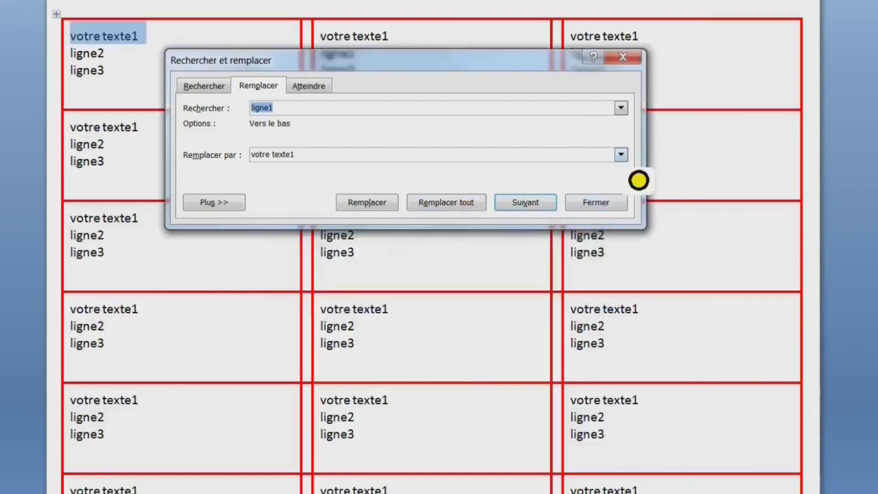
left_click(626, 58)
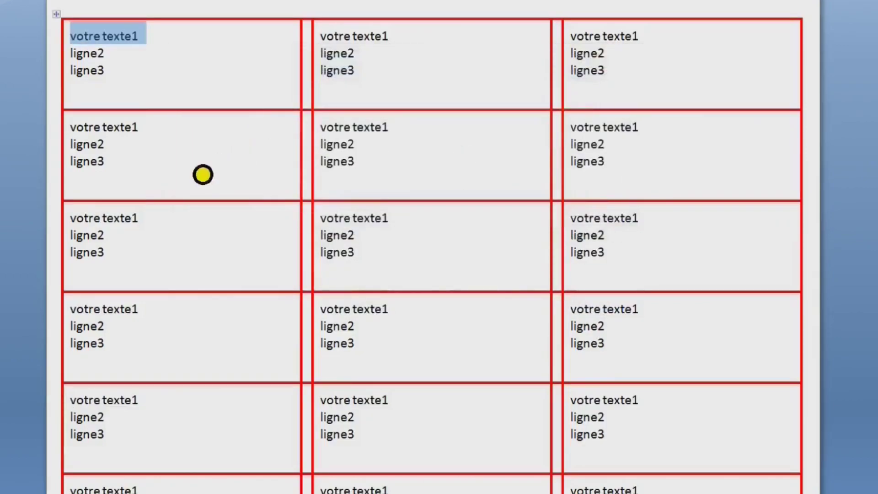
left_click(202, 174)
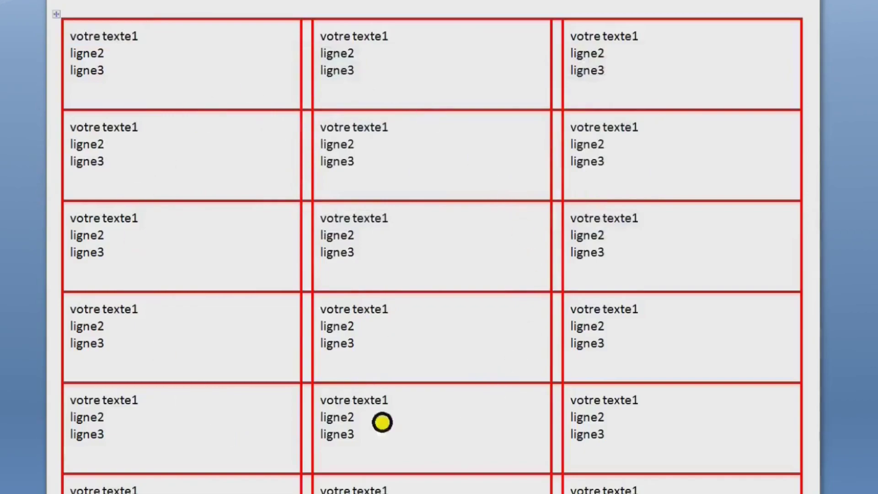
left_click_drag(117, 333, 98, 335)
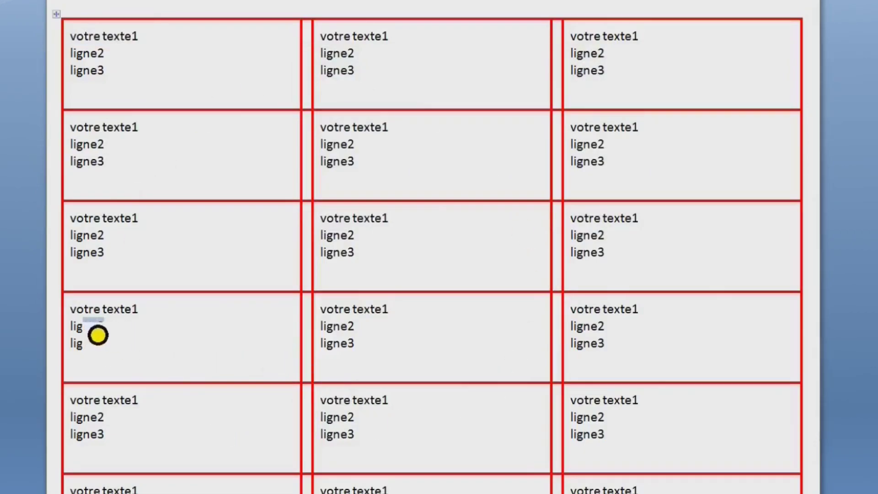
left_click(126, 354)
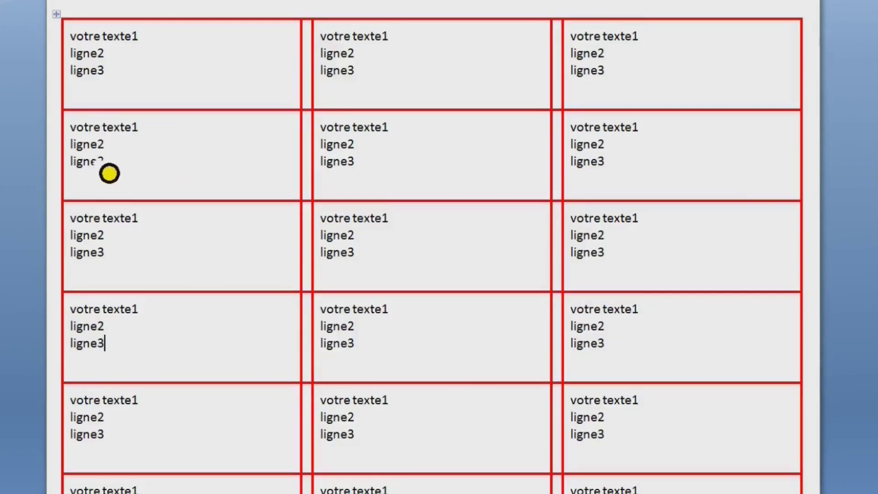
double_click(108, 173)
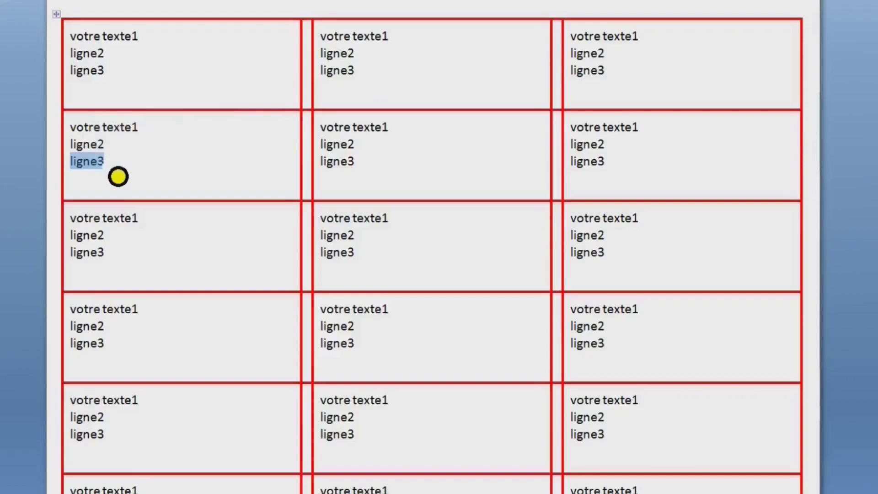
Step: Replace 'ligne3' with an empty string throughout the document, deleting it from every label
key("ctrl+h")
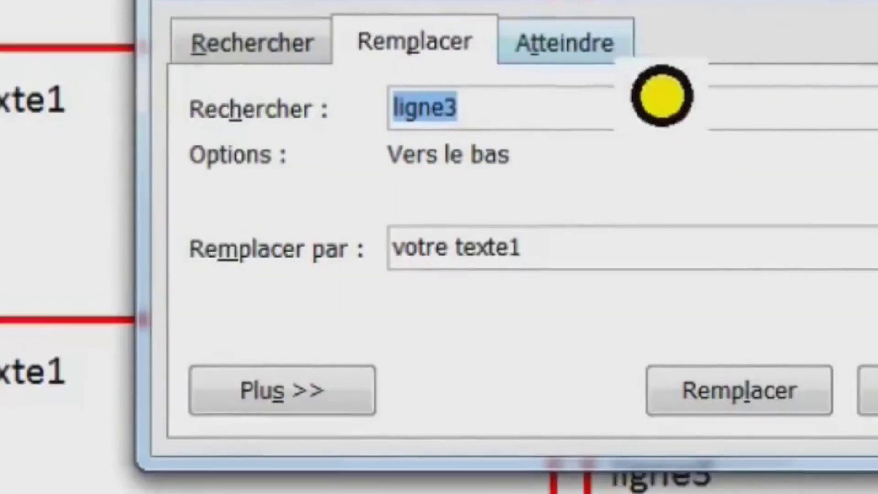
left_click_drag(783, 15, 871, 208)
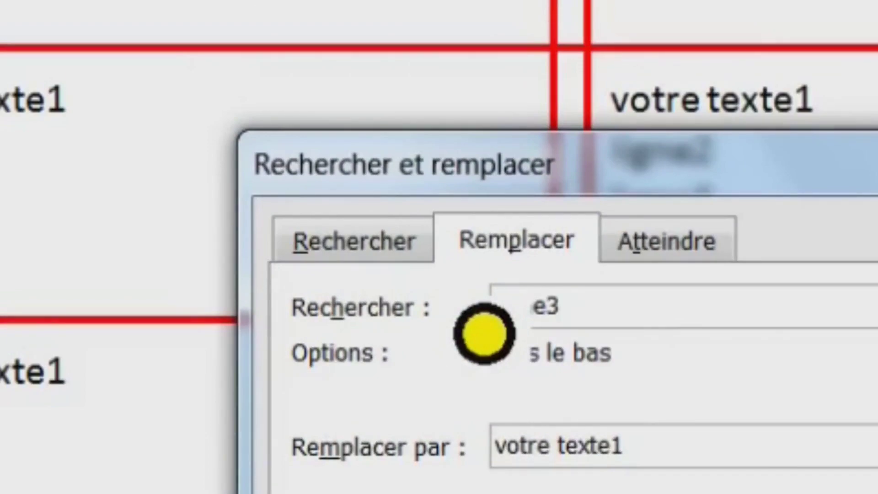
key("Tab")
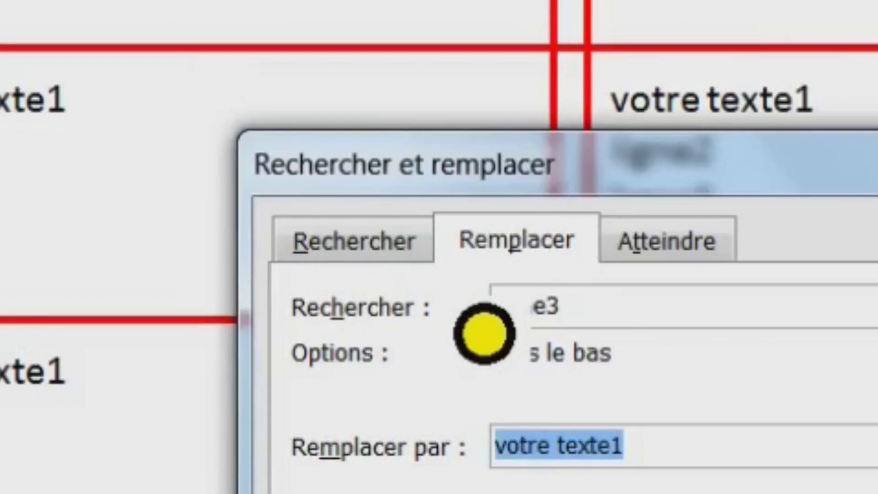
key("Delete")
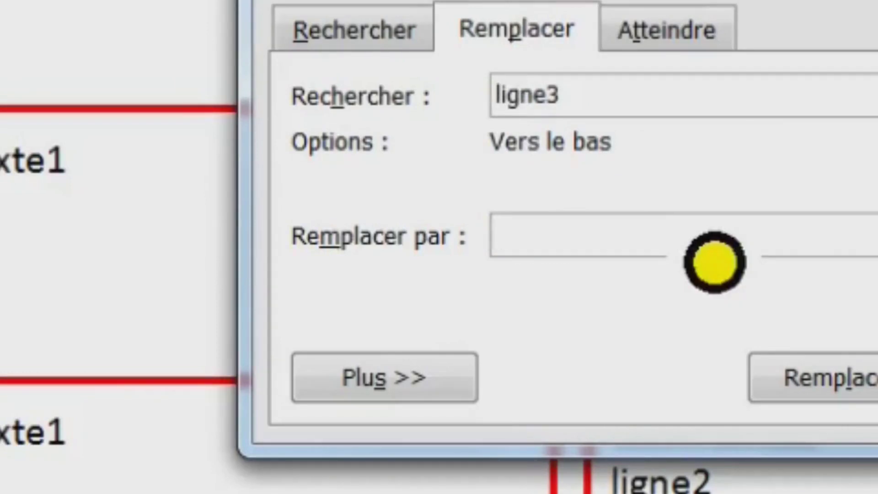
key("BackSpace")
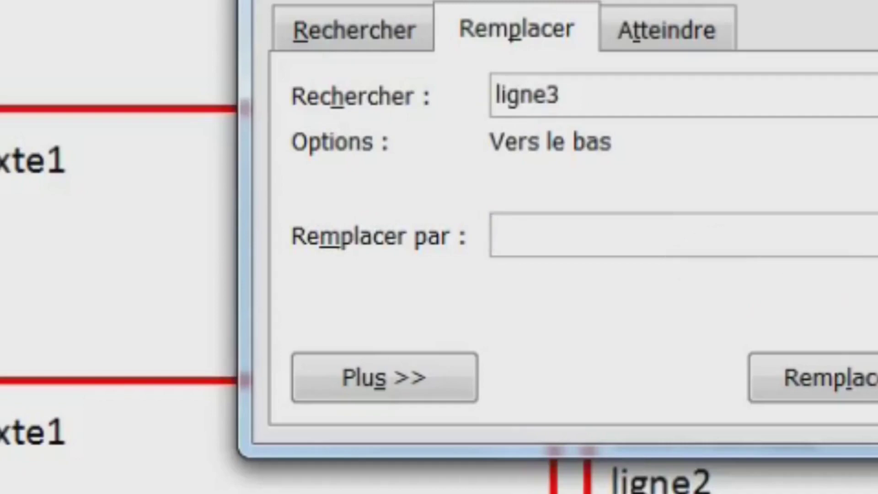
key("alt+t")
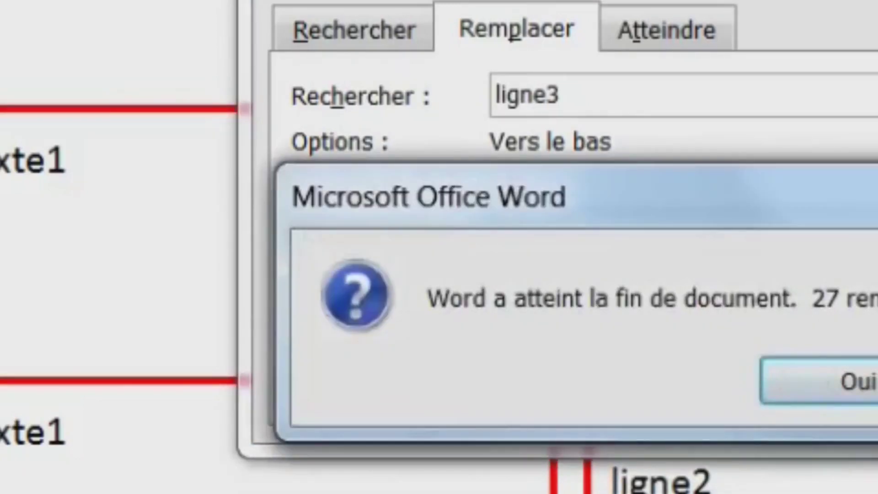
key("Return")
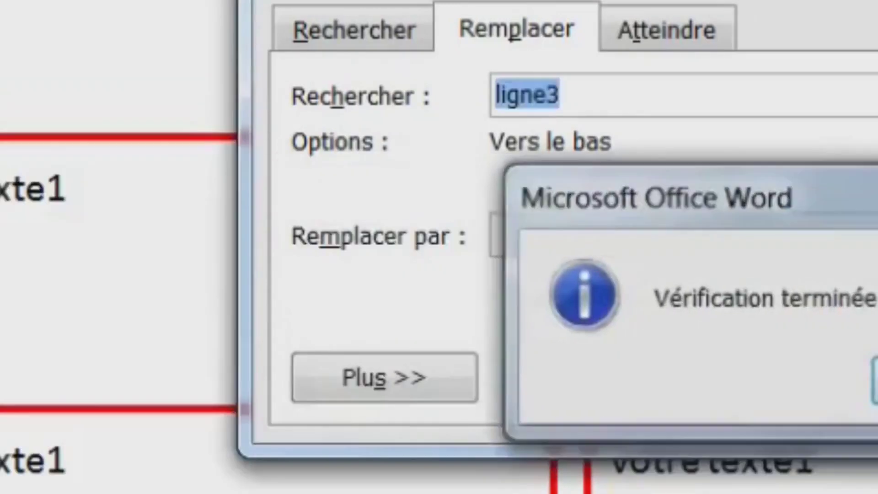
key("Return")
key("Escape")
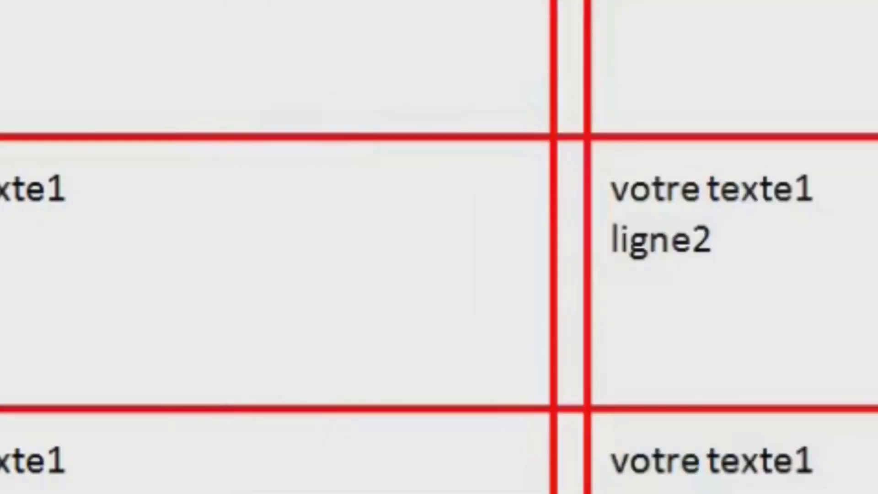
scroll(171, 84, "up", 3)
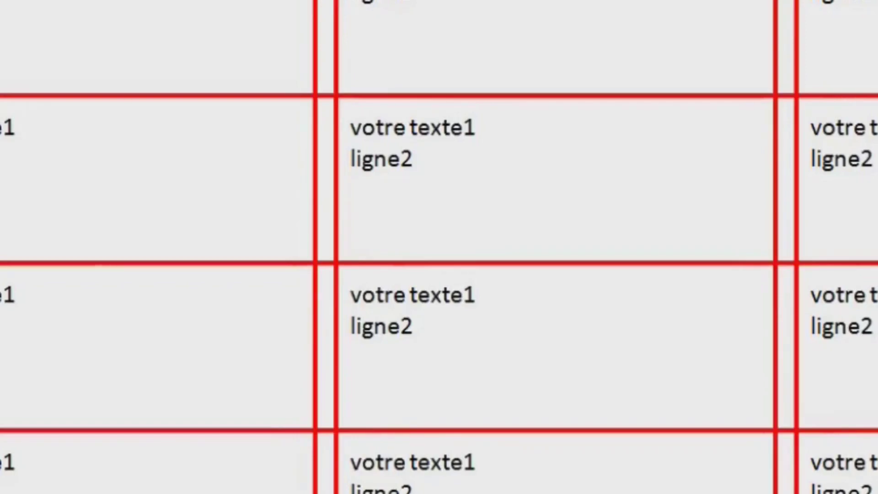
Step: Replace all 'votre texte1' occurrences with 'NOM:', making 30 replacements across the labels
key("ctrl+h")
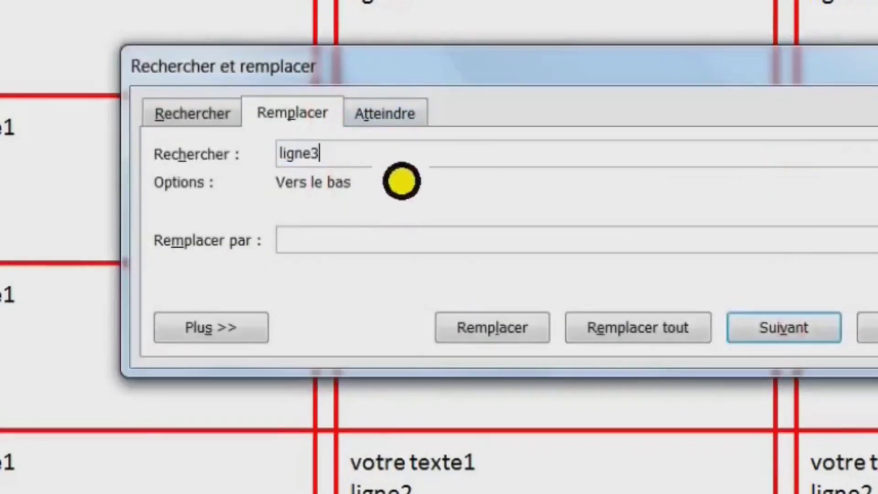
key("BackSpace")
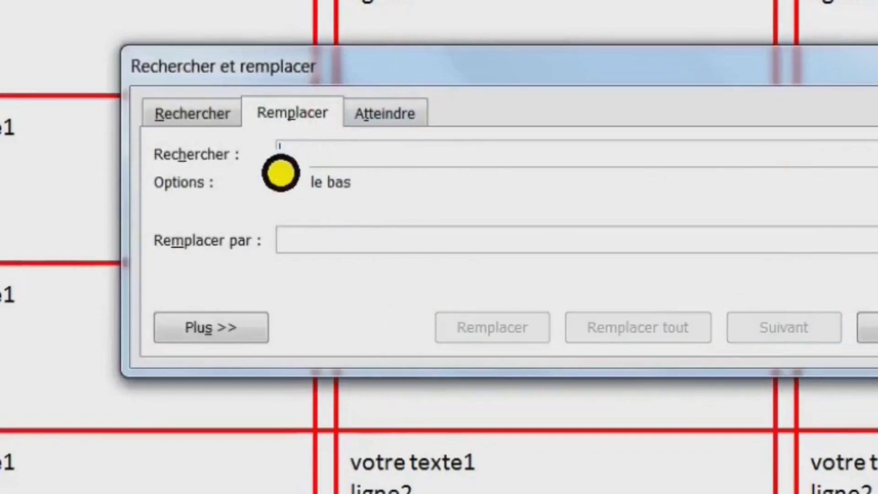
type("votre texte1")
key("Tab")
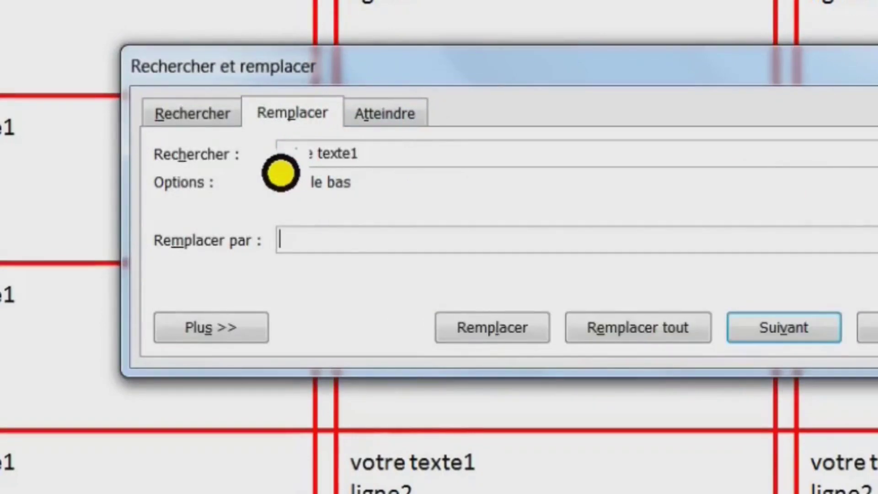
type("NOM")
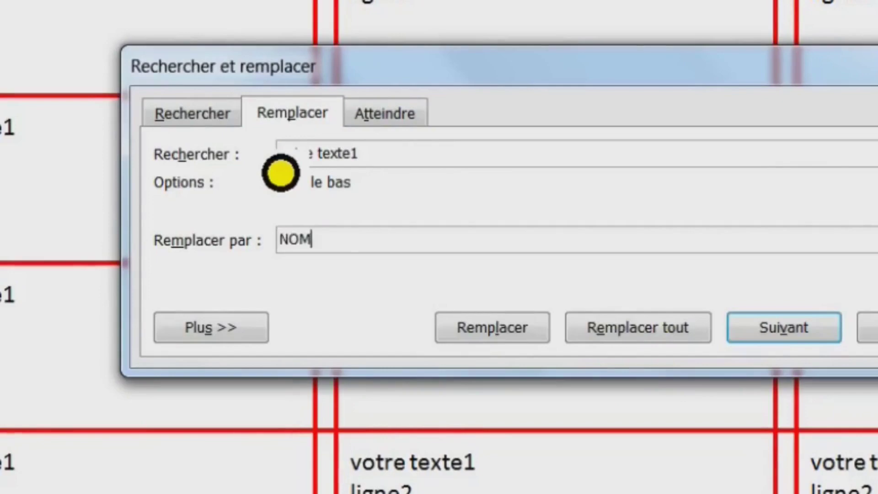
type(":")
left_click(656, 359)
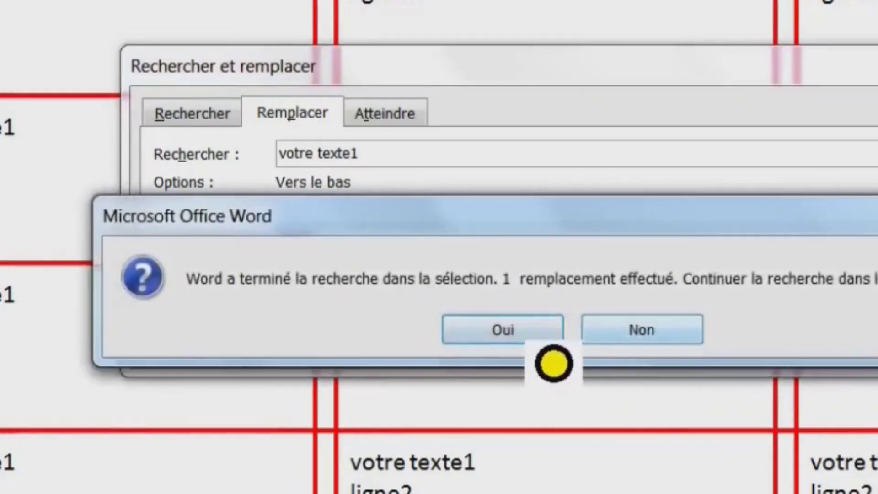
left_click(553, 364)
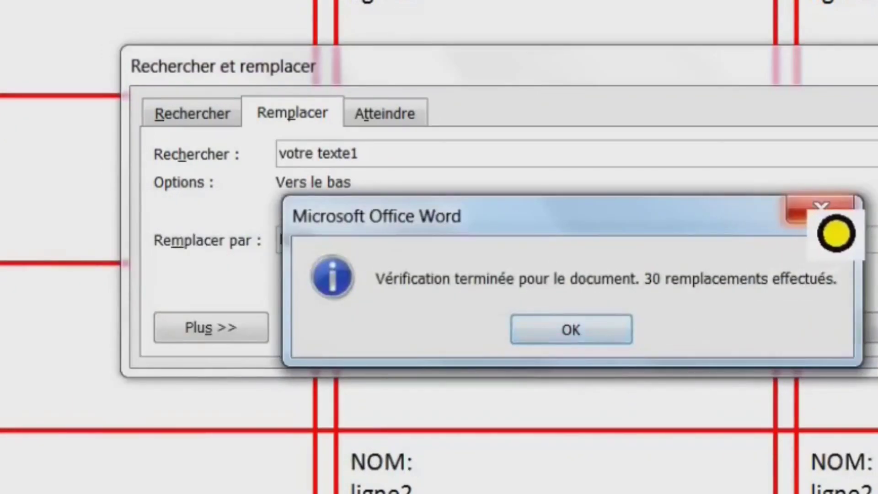
left_click(817, 211)
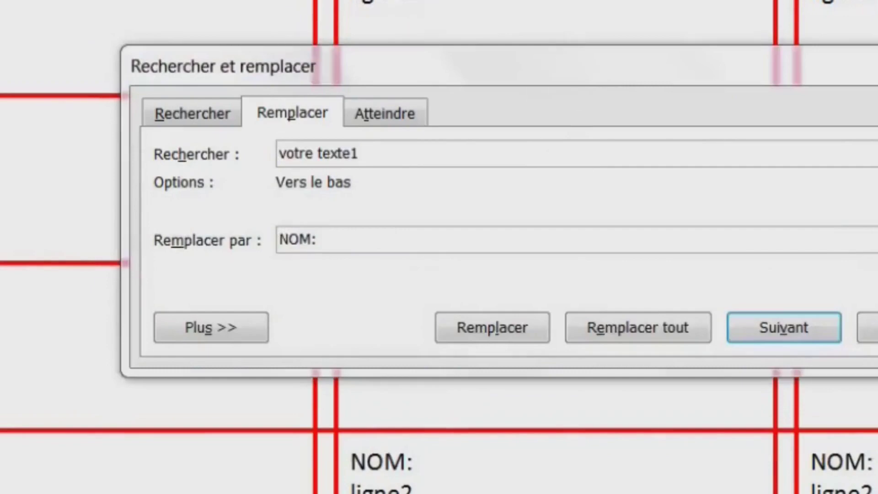
key("Escape")
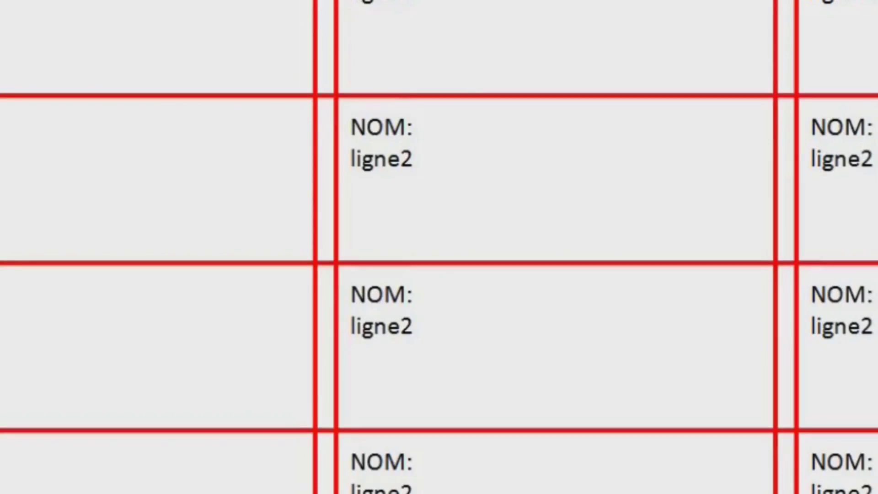
Step: Replace every 'ligne?' match with 'Prénom :' across all 30 labels
key("ctrl+h")
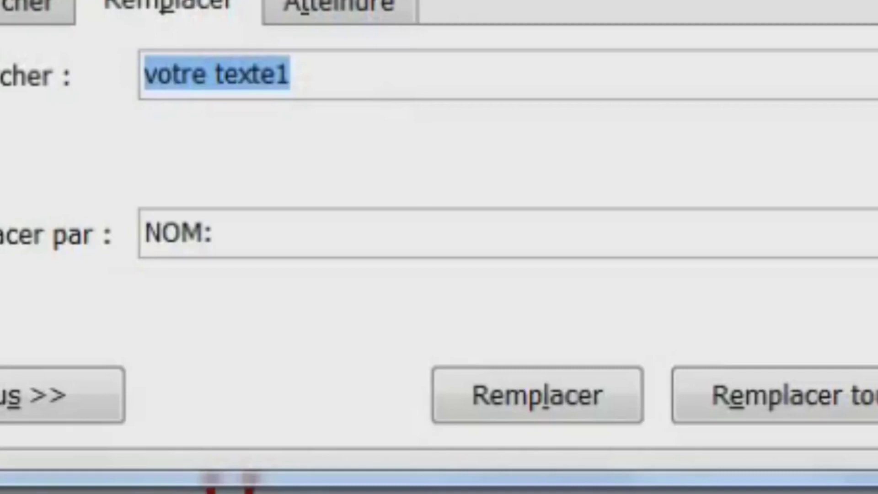
key("BackSpace")
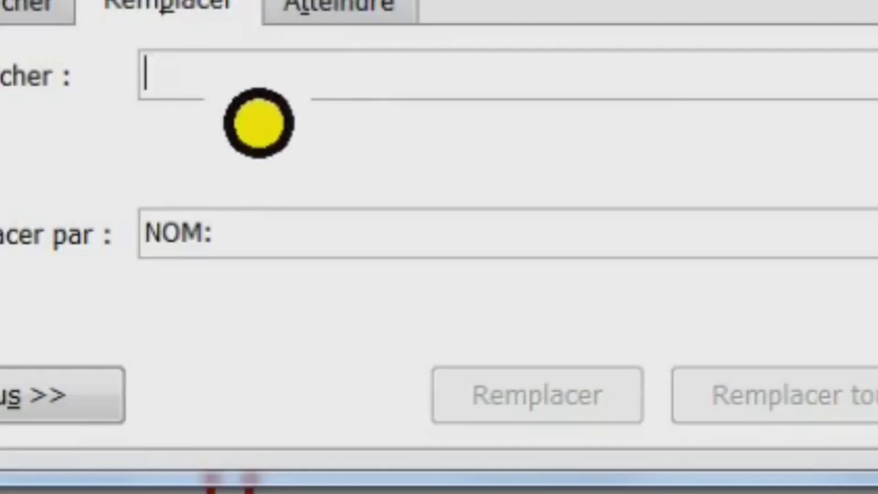
type("ligne?")
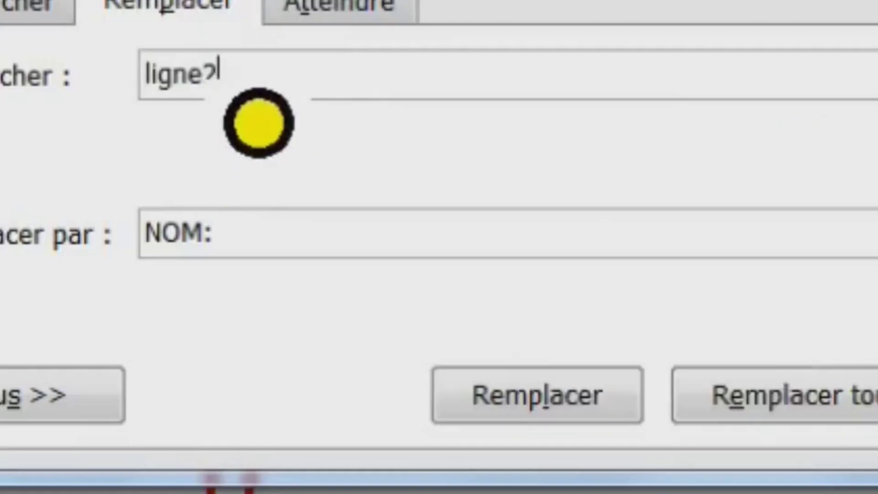
key("Tab")
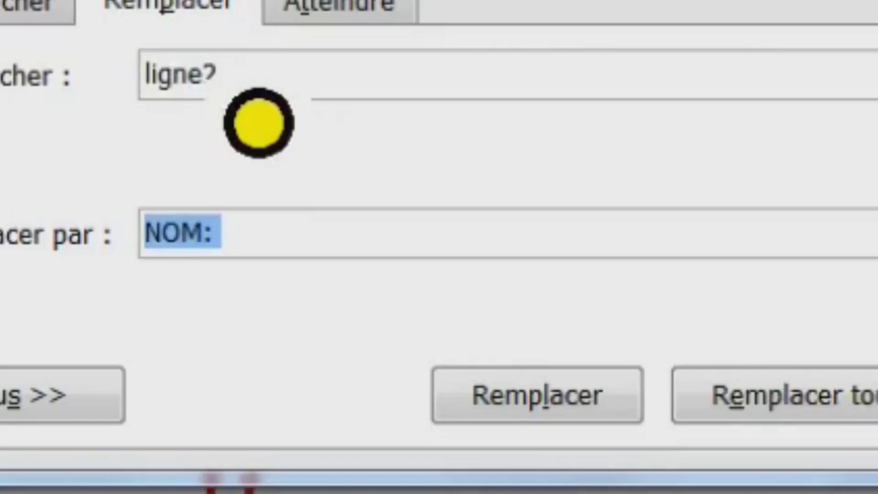
type("Pré")
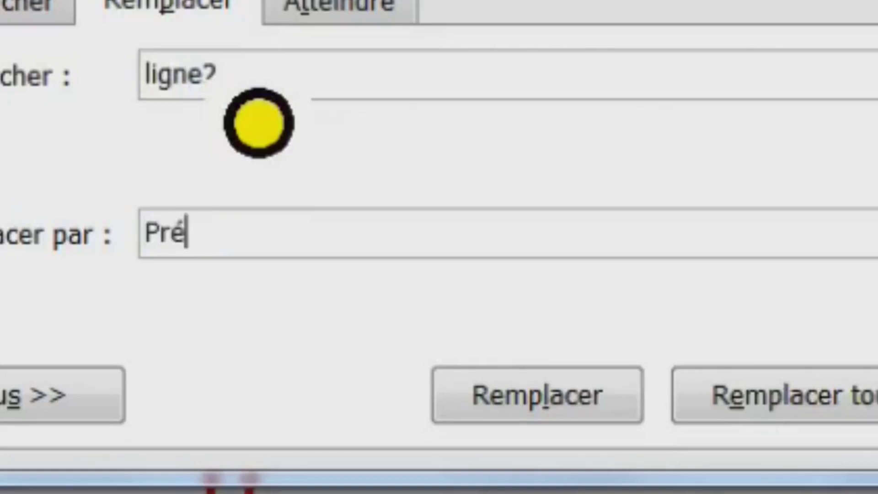
type("nom")
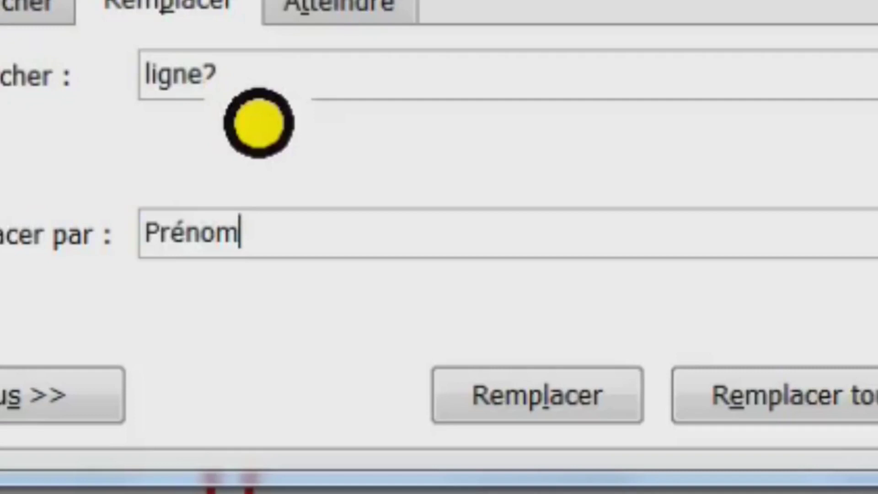
type(" :")
left_click(855, 418)
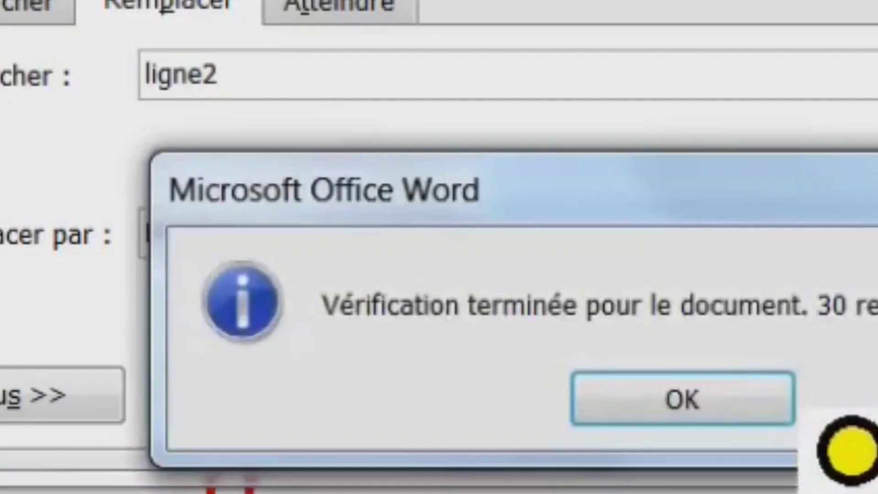
left_click(718, 403)
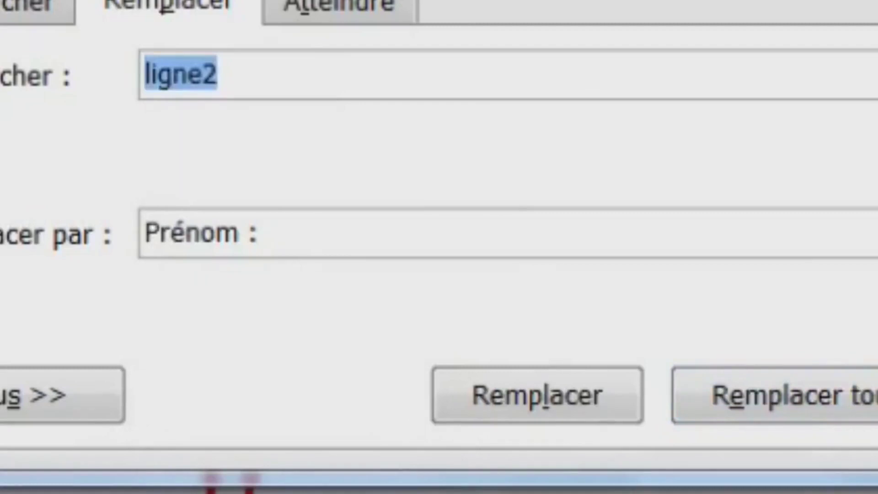